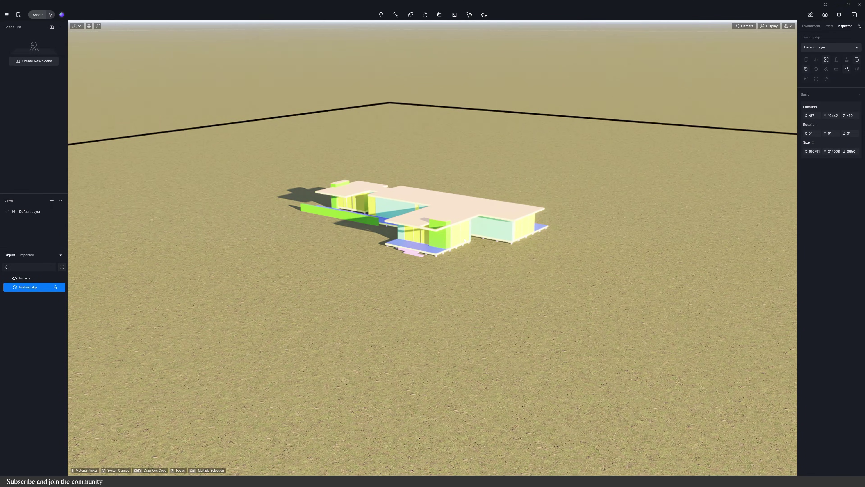
# Set the location of the Testing.skp model to X 0, Y 0 and Z 0
pyautogui.click(828, 116)
pyautogui.write('0')
pyautogui.click(851, 115)
pyautogui.write('0')
pyautogui.press('Return')
pyautogui.scroll(-4, 455, 300)
pyautogui.moveTo(455, 300); pyautogui.dragTo(553, 356, button='middle')
# Switch to SketchUp, remove the roof from the house model, and return to D5 Render
pyautogui.hotkey('alt', 'Tab')
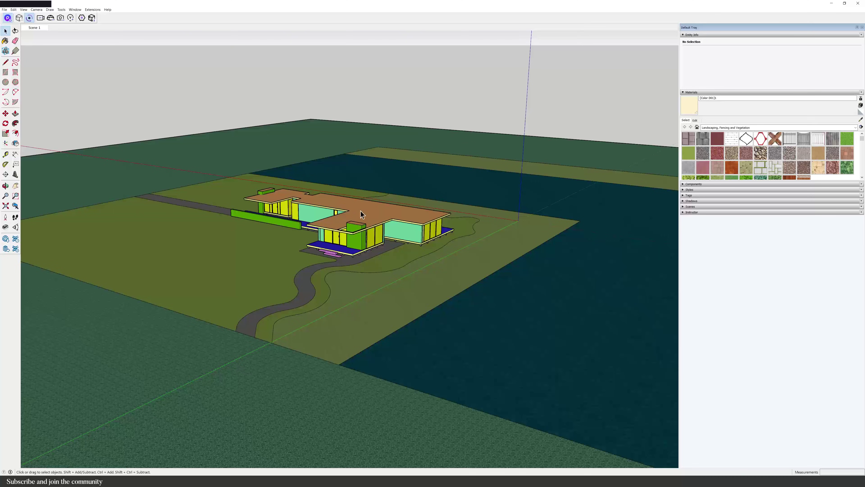
pyautogui.rightClick(361, 210)
pyautogui.click(376, 226)
pyautogui.hotkey('alt', 'Tab')
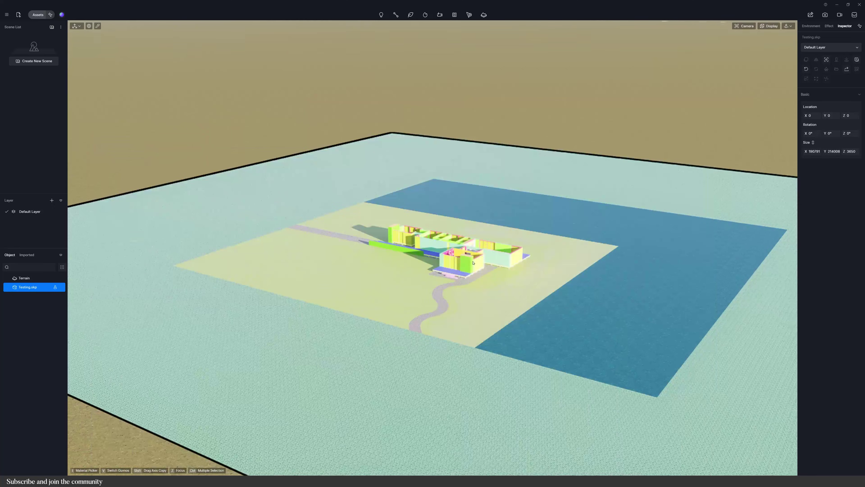
pyautogui.scroll(5, 474, 262)
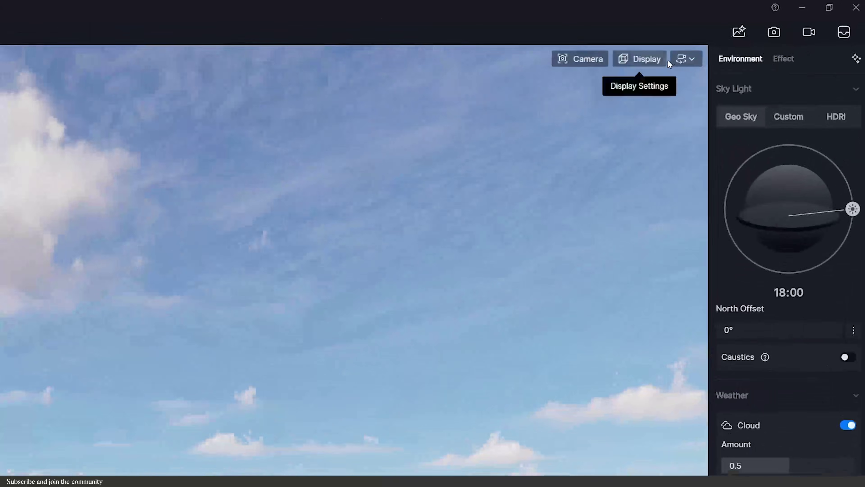
# Switch the viewport navigation mode to Walk and open the camera settings
pyautogui.click(674, 57)
pyautogui.click(672, 100)
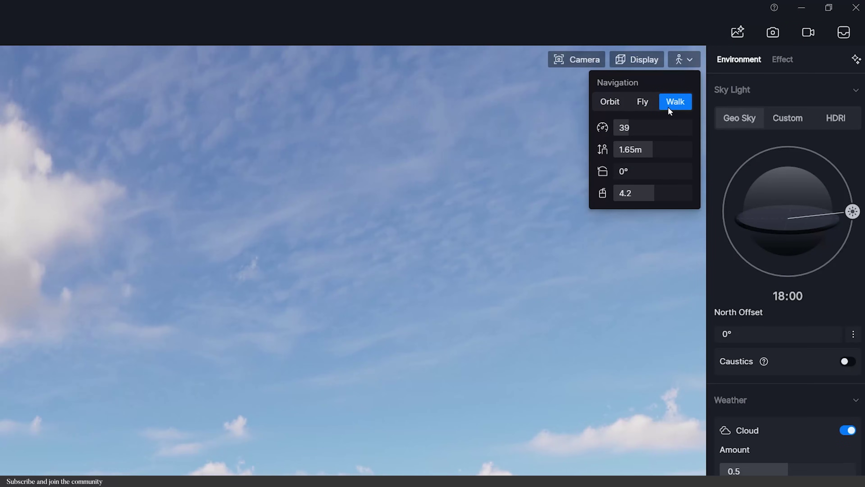
pyautogui.click(579, 60)
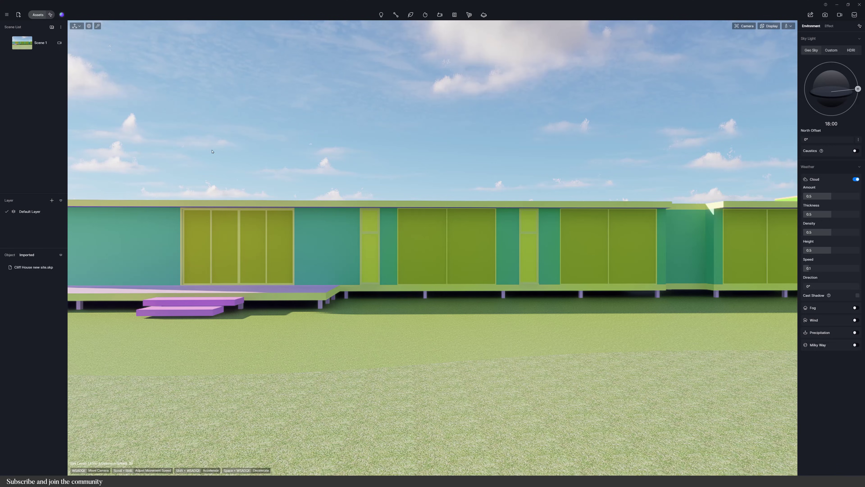
# Set the Scene 1 camera's aspect ratio to 16:9 and select Scene 1
pyautogui.click(832, 188)
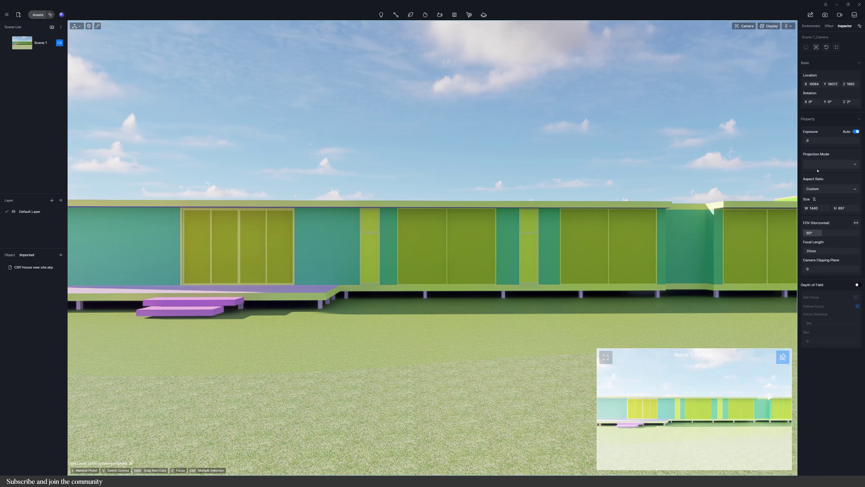
pyautogui.click(817, 198)
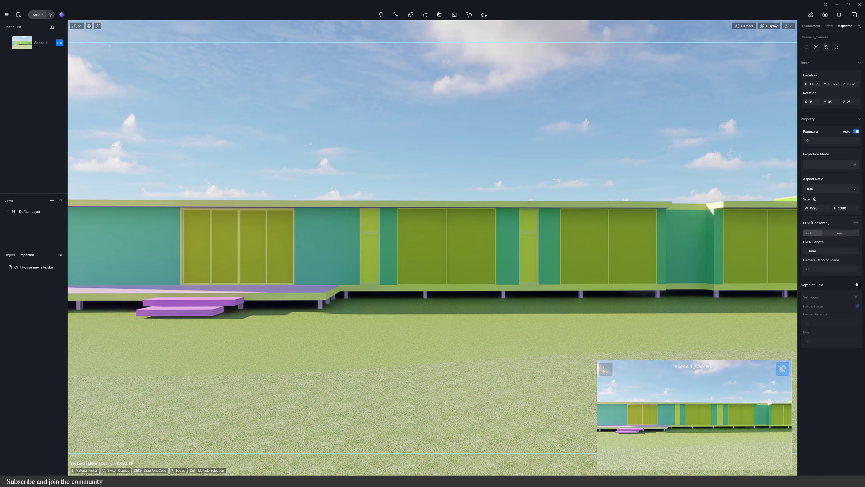
pyautogui.click(41, 43)
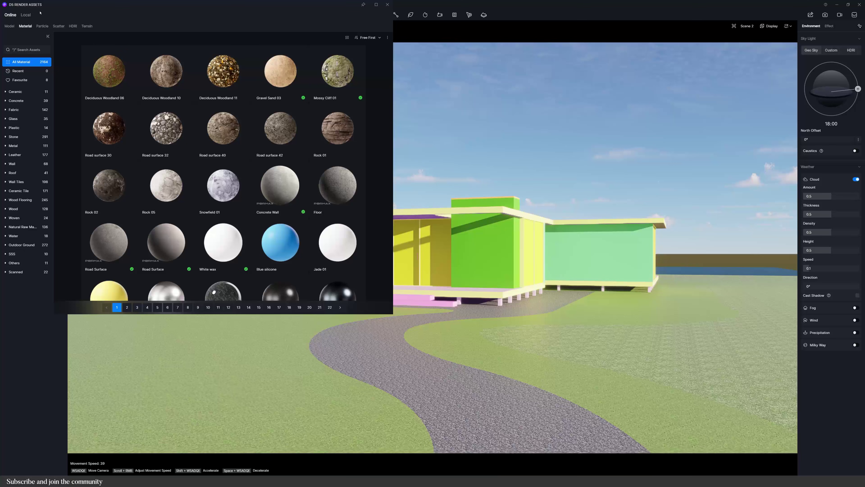
# Find the Dirt category among the natural raw materials and apply Dry Deciduous Woodland2 to the lawn beside the path
pyautogui.moveTo(40, 12); pyautogui.dragTo(124, 52)
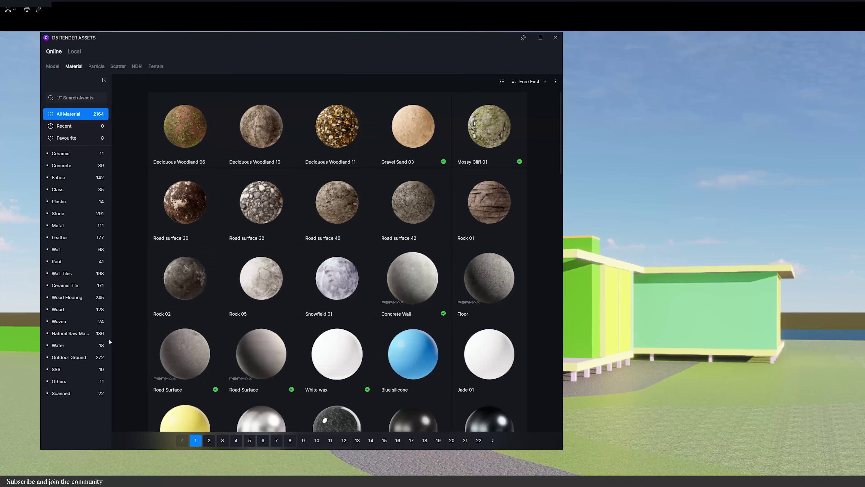
pyautogui.click(70, 358)
pyautogui.click(70, 359)
pyautogui.click(65, 333)
pyautogui.click(64, 346)
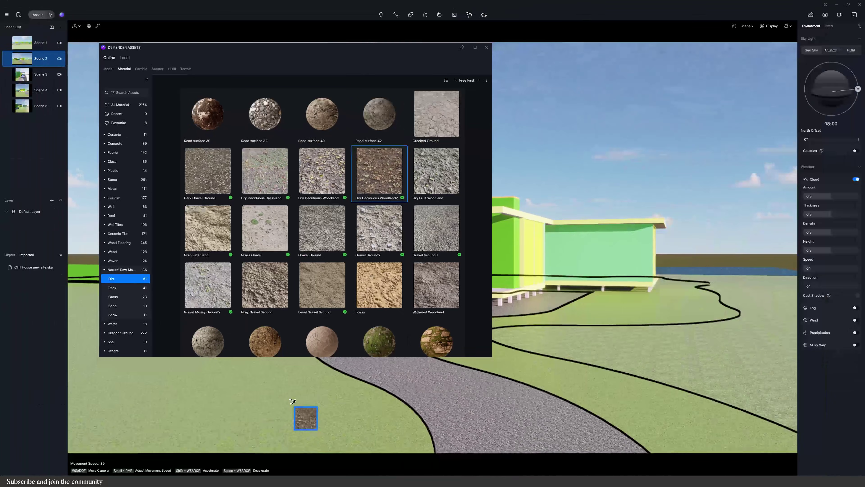
pyautogui.click(304, 416)
# Apply Dark Gravel Ground to the winding path and Dry Deciduous Woodland2 to the remaining lawn across from it
pyautogui.click(207, 171)
pyautogui.click(479, 418)
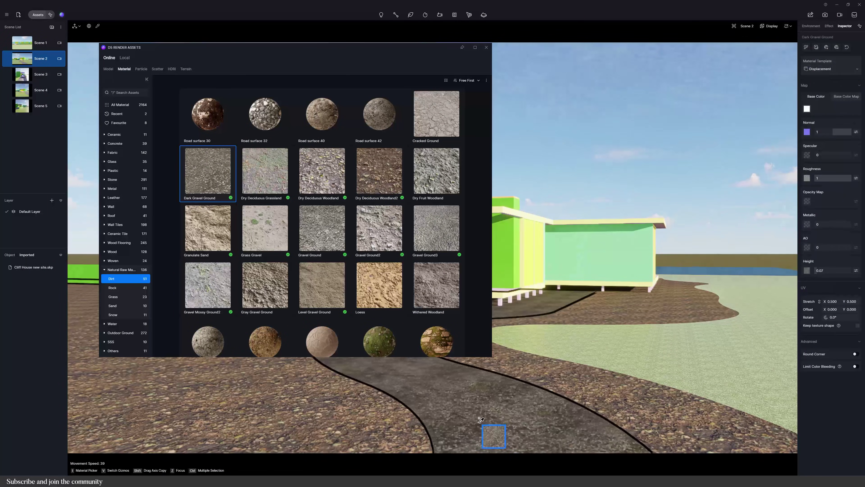
pyautogui.click(379, 171)
pyautogui.click(775, 370)
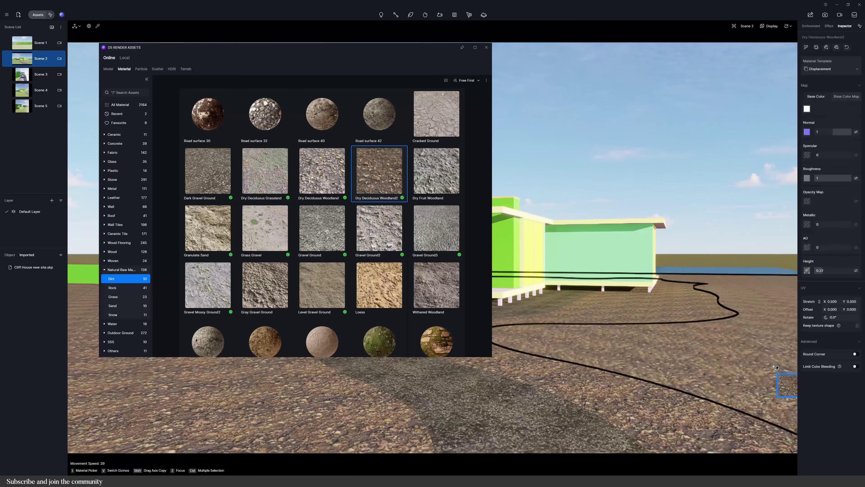
# Pick another dirt material from the library and apply it to the ground in front of the house
pyautogui.scroll(-3, 382, 300)
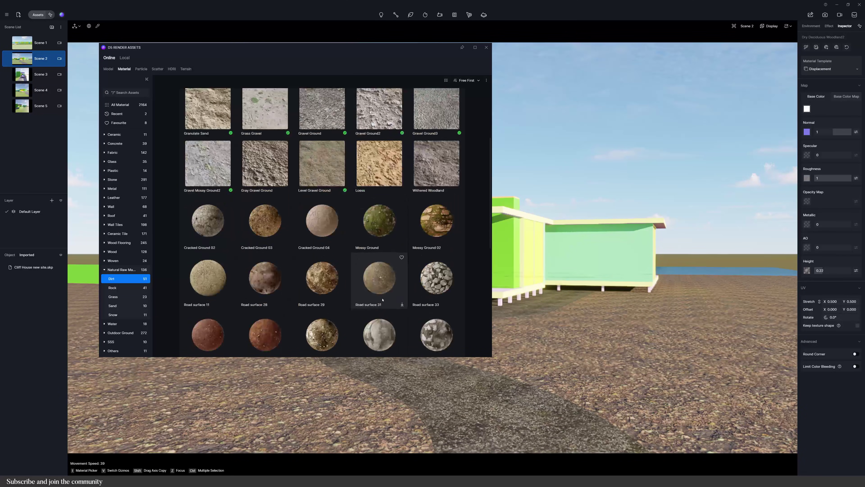
pyautogui.click(376, 232)
pyautogui.scroll(-2, 376, 232)
pyautogui.scroll(2, 376, 232)
pyautogui.click(628, 353)
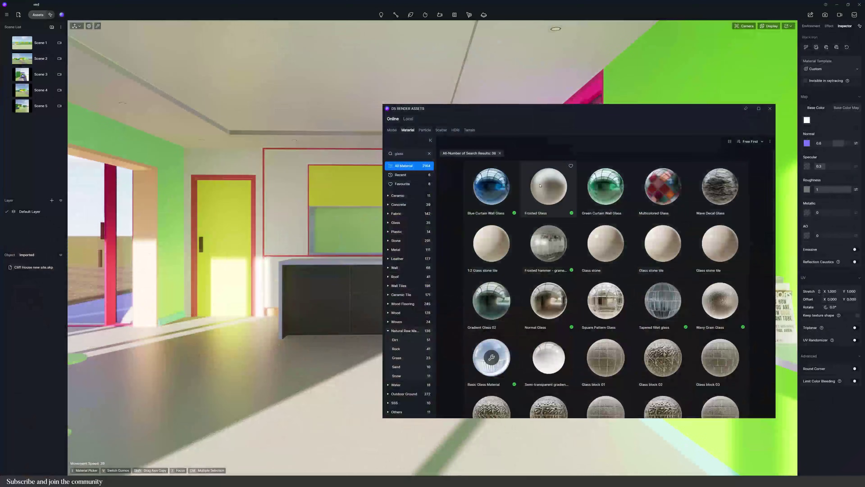
# Search the material library for marble and apply Calacatta White Marble to the kitchen shelf niche
pyautogui.click(430, 153)
pyautogui.click(420, 155)
pyautogui.write('marble')
pyautogui.press('Return')
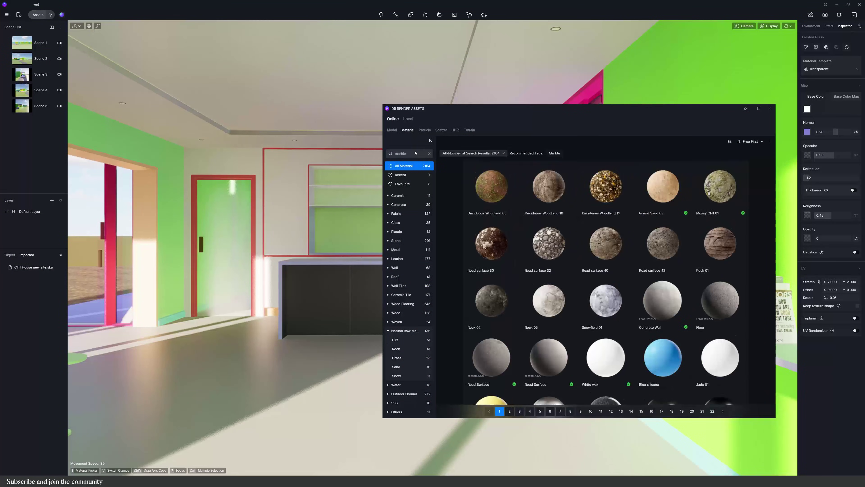
pyautogui.scroll(-10, 663, 300)
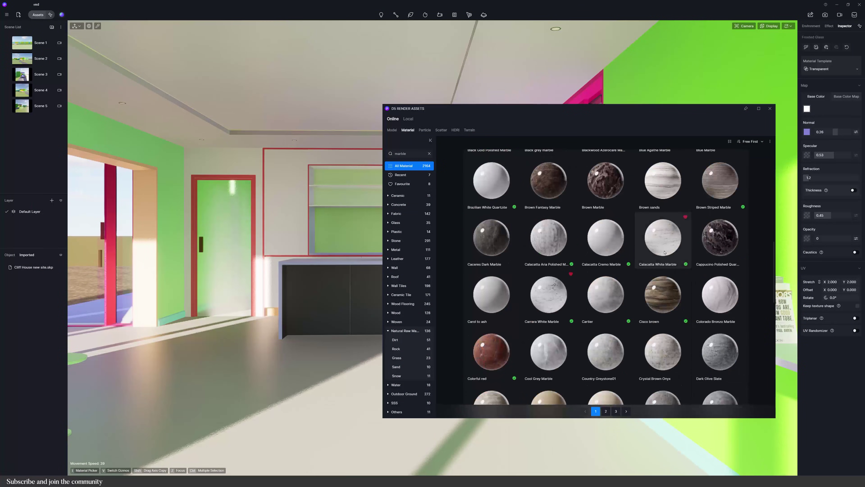
pyautogui.click(663, 239)
pyautogui.click(358, 241)
pyautogui.moveTo(419, 110); pyautogui.dragTo(470, 276)
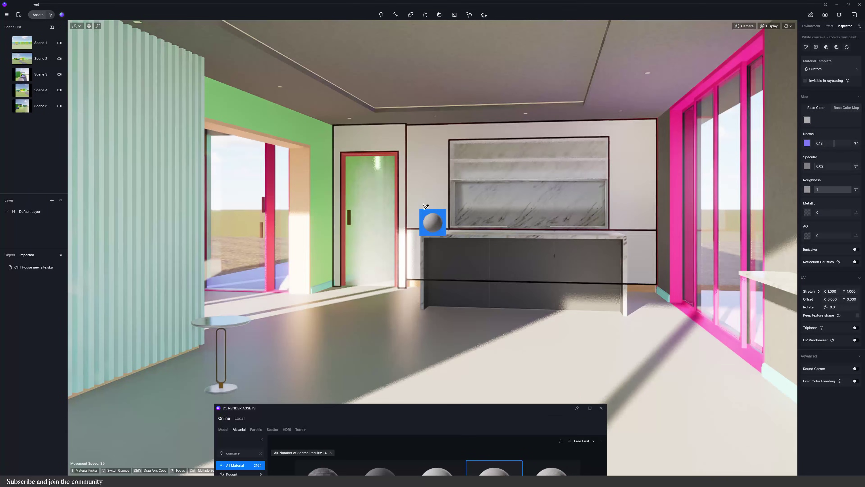
# Apply the white concave wall paint to the kitchen back wall and the surface above the door, opening its Base Color Map settings
pyautogui.click(425, 222)
pyautogui.click(806, 119)
pyautogui.click(847, 107)
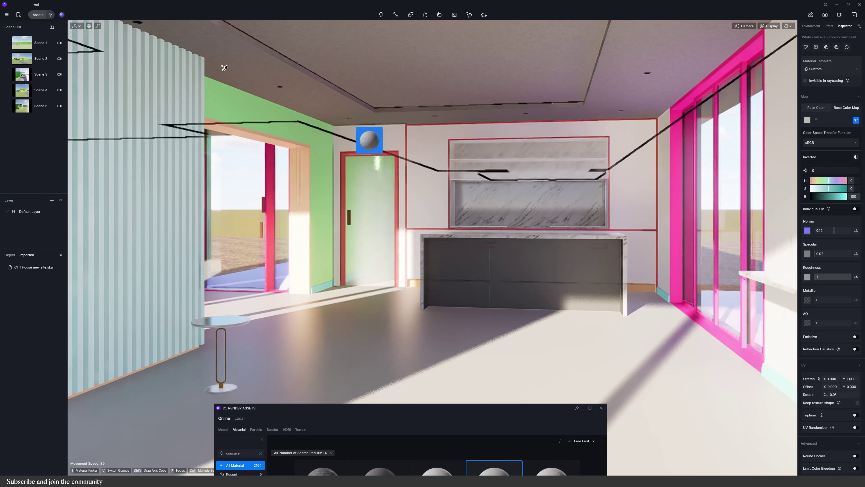
pyautogui.click(353, 120)
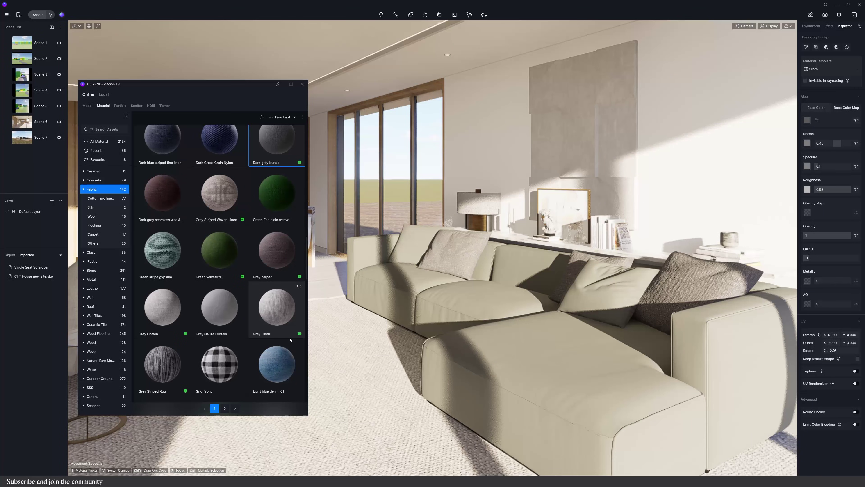
# Apply the Grey Cotton fabric to the sofa's accent cushions and set its UV stretch to 5
pyautogui.scroll(-1, 291, 340)
pyautogui.moveTo(162, 293); pyautogui.dragTo(476, 267)
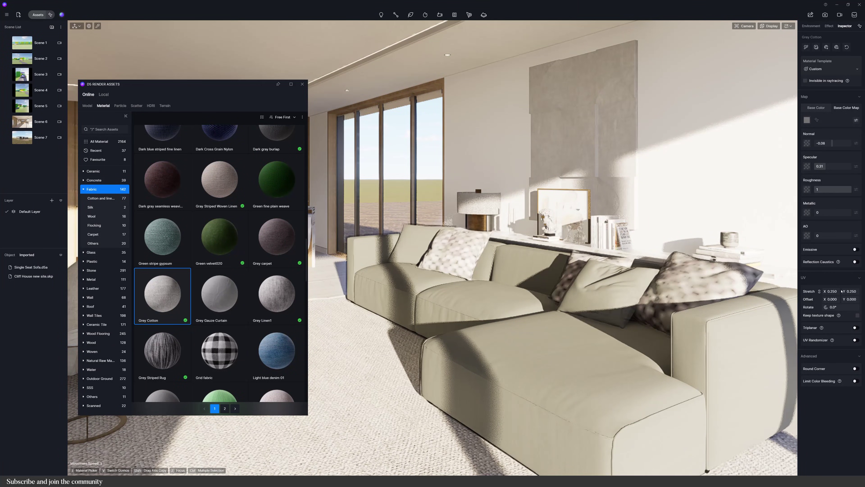
pyautogui.write('5')
pyautogui.press('Return')
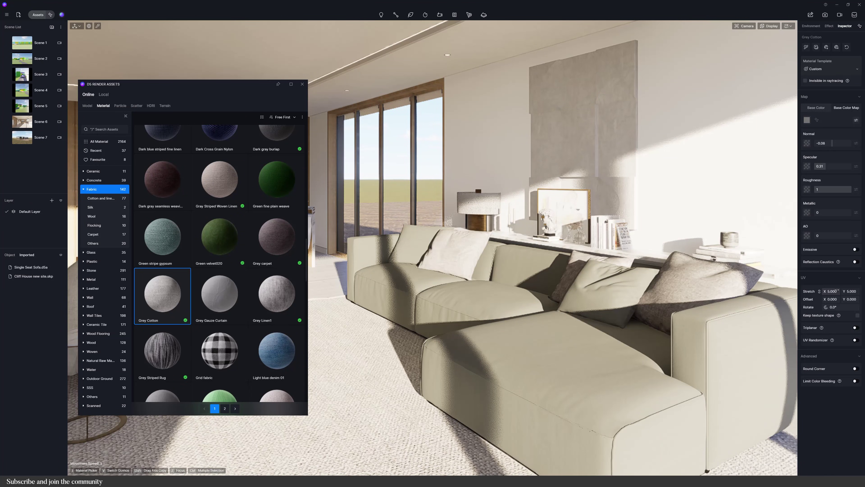
# Apply Grey Cotton to the sofa upholstery and set its UV stretch to 5
pyautogui.moveTo(710, 321); pyautogui.dragTo(787, 336, button='right')
pyautogui.press('w')
pyautogui.press('s')
pyautogui.press('s')
pyautogui.moveTo(431, 248); pyautogui.dragTo(431, 341, button='right')
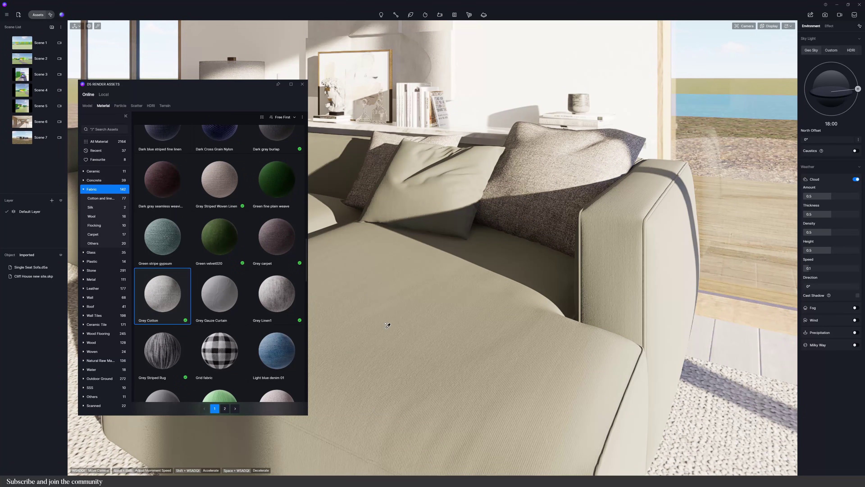
pyautogui.moveTo(388, 325); pyautogui.dragTo(394, 317)
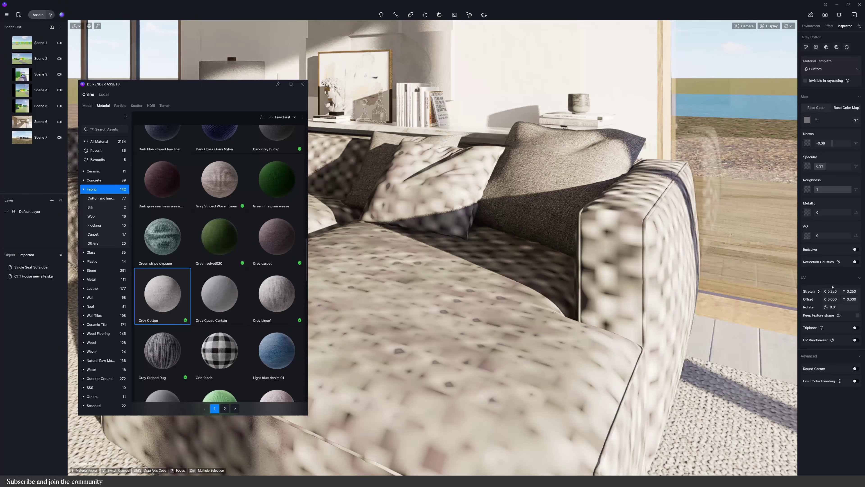
pyautogui.write('5')
pyautogui.press('Return')
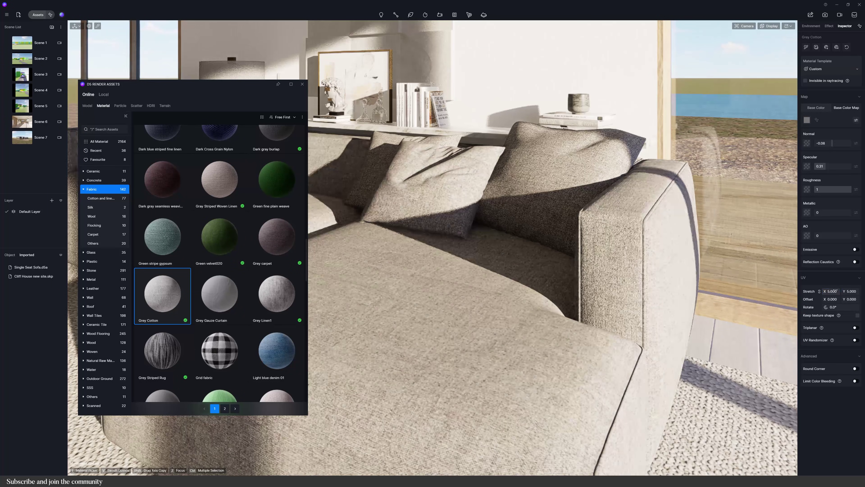
# Open the sofa fabric's base color map adjustments and raise the brightness slightly
pyautogui.moveTo(741, 290); pyautogui.dragTo(595, 295, button='right')
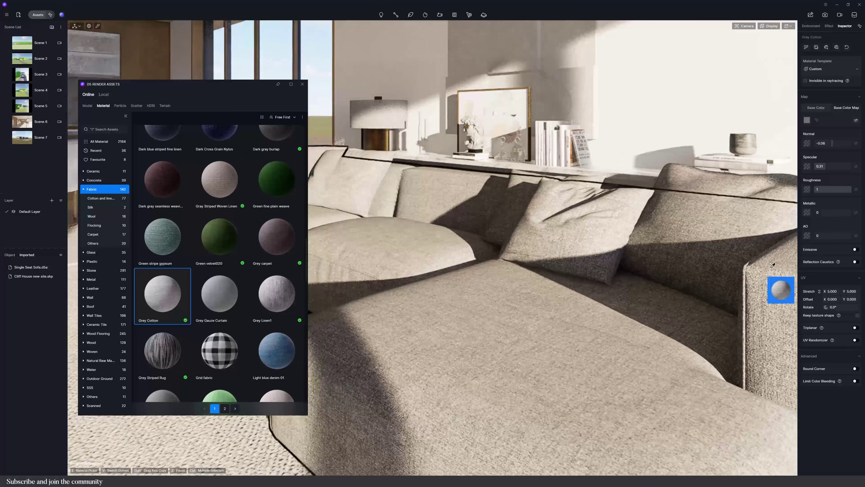
pyautogui.click(856, 120)
pyautogui.moveTo(829, 197); pyautogui.dragTo(832, 196)
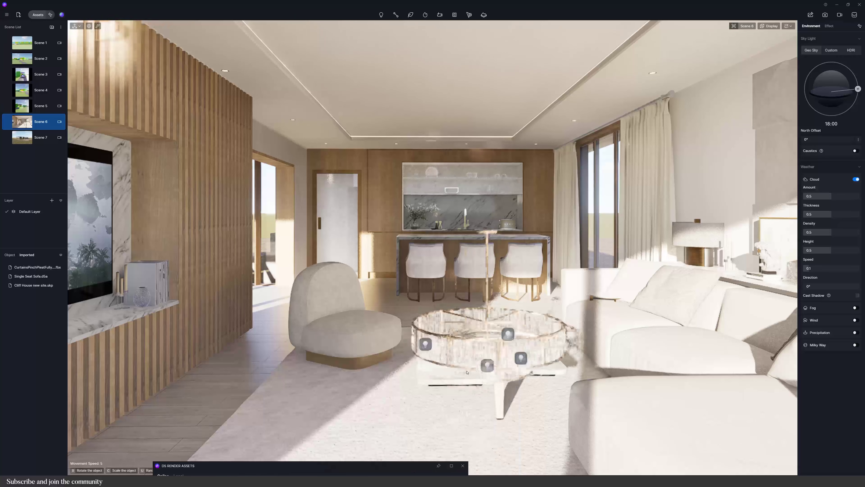
# Place the crystal chandelier in the living room and raise it to the ceiling
pyautogui.click(434, 371)
pyautogui.moveTo(435, 322); pyautogui.dragTo(442, 72)
pyautogui.press('Escape')
pyautogui.moveTo(442, 72); pyautogui.dragTo(437, 124, button='right')
pyautogui.click(437, 125)
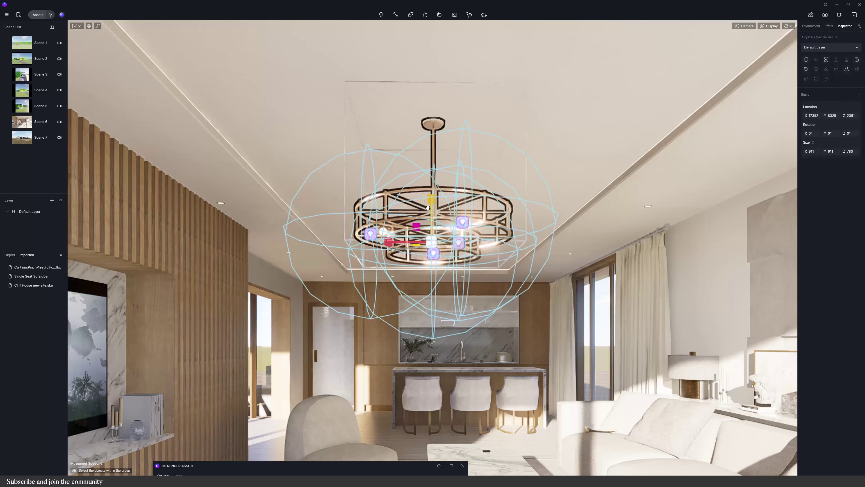
# Apply the Custom Material to the living room rug and close the asset library
pyautogui.click(166, 113)
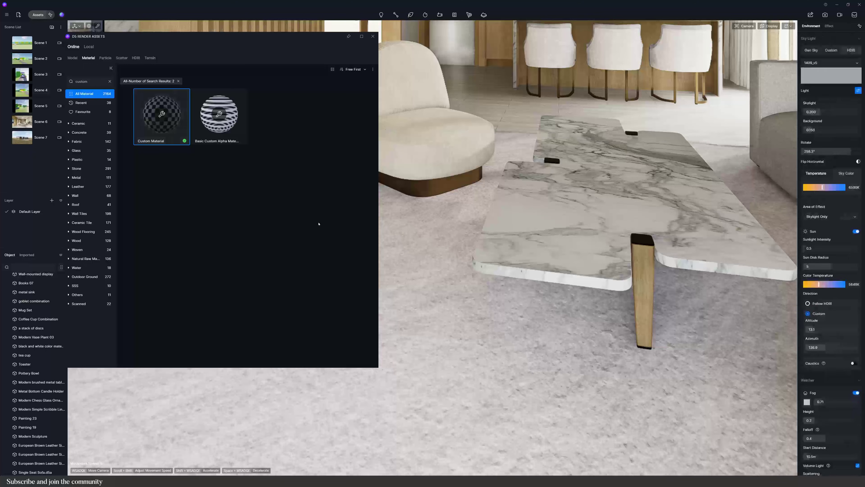
pyautogui.click(412, 285)
pyautogui.click(372, 36)
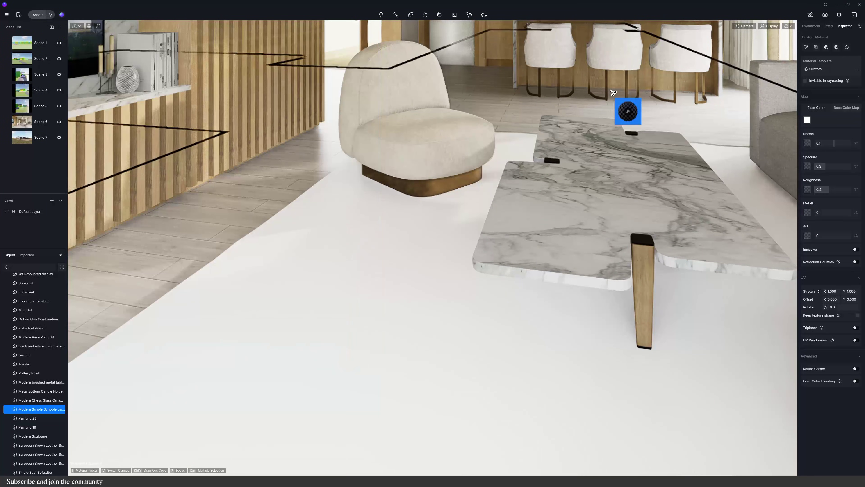
pyautogui.click(628, 89)
# Import all the CarpetLoopPilePlainArrows001 texture maps into the rug's custom material
pyautogui.click(827, 49)
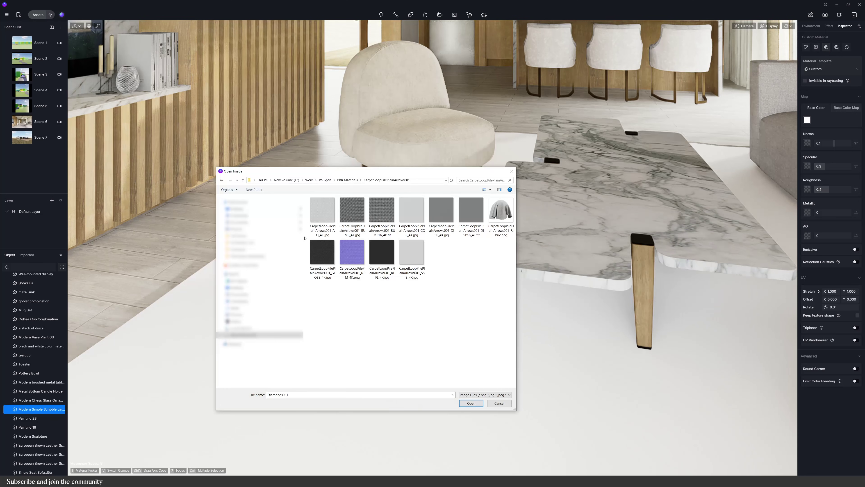
pyautogui.hotkey('ctrl', 'a')
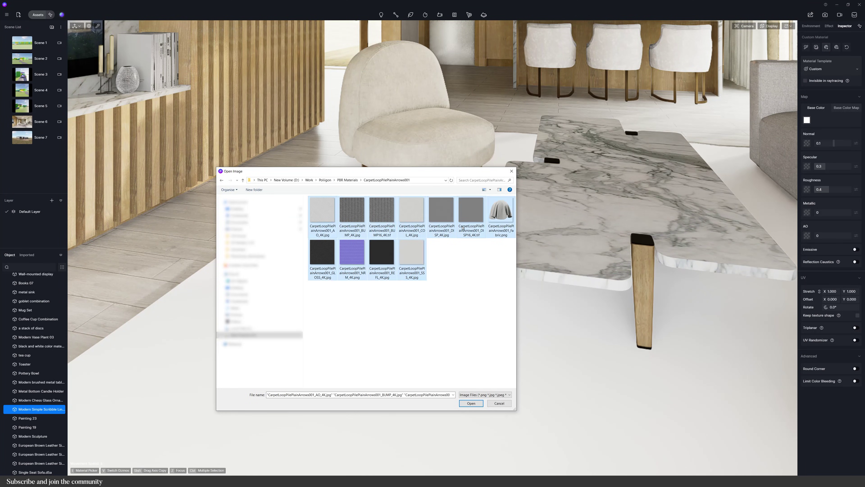
pyautogui.press('Return')
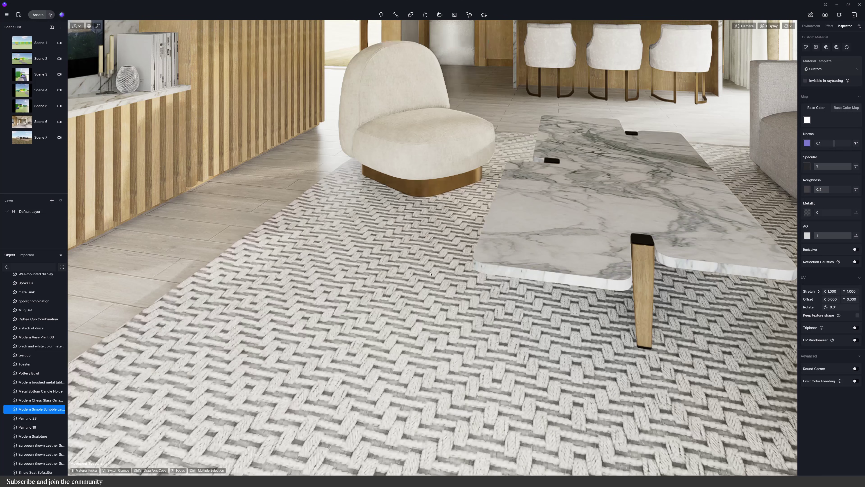
# Set the rug material's UV stretch to 3
pyautogui.moveTo(436, 248); pyautogui.dragTo(461, 315, button='right')
pyautogui.click(828, 291)
pyautogui.write('3')
pyautogui.moveTo(435, 248); pyautogui.dragTo(454, 249, button='right')
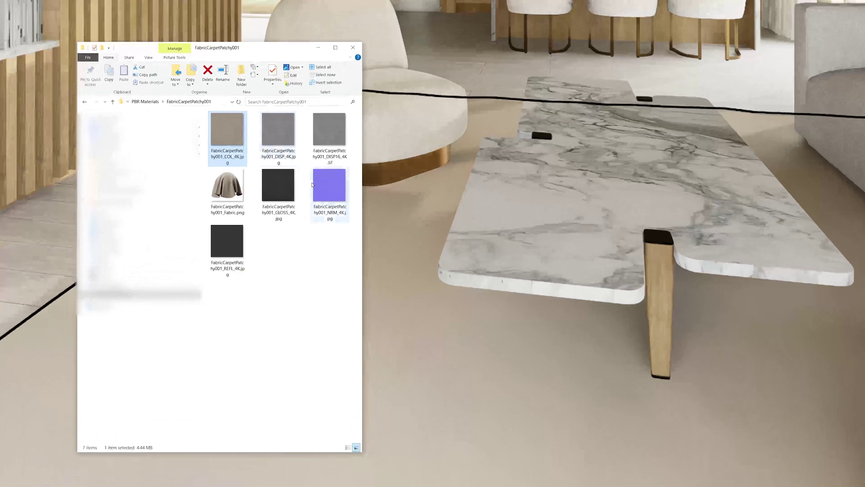
# Load FabricCarpetPatchy001_NRM_4K.jpg as the rug material's normal map
pyautogui.moveTo(328, 187); pyautogui.dragTo(842, 148)
pyautogui.moveTo(778, 238); pyautogui.dragTo(777, 216)
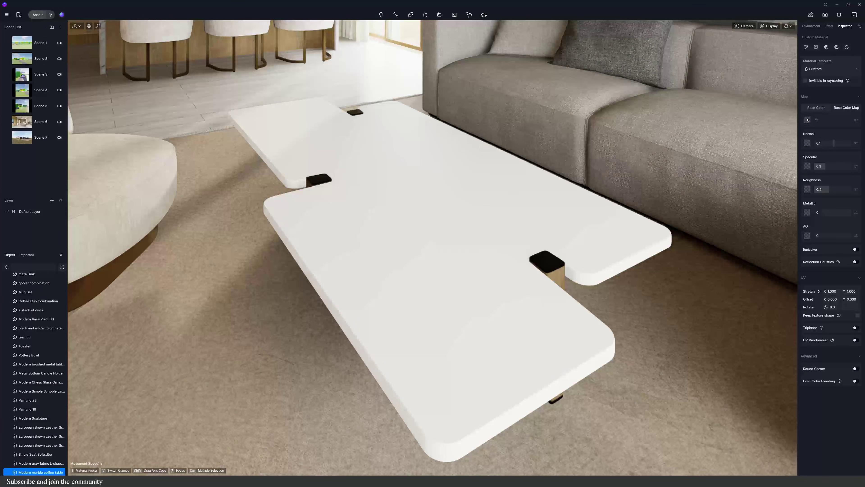
# Load the white marble arabescato texture as the coffee table top's base color map
pyautogui.click(807, 119)
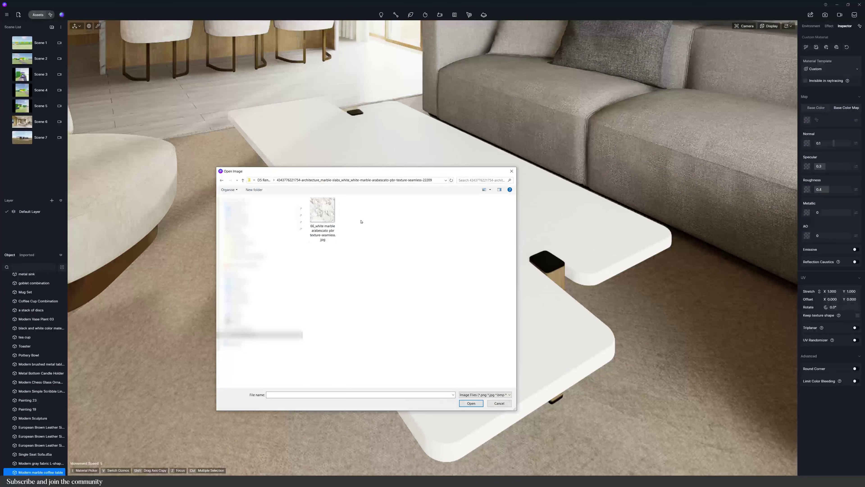
pyautogui.doubleClick(324, 222)
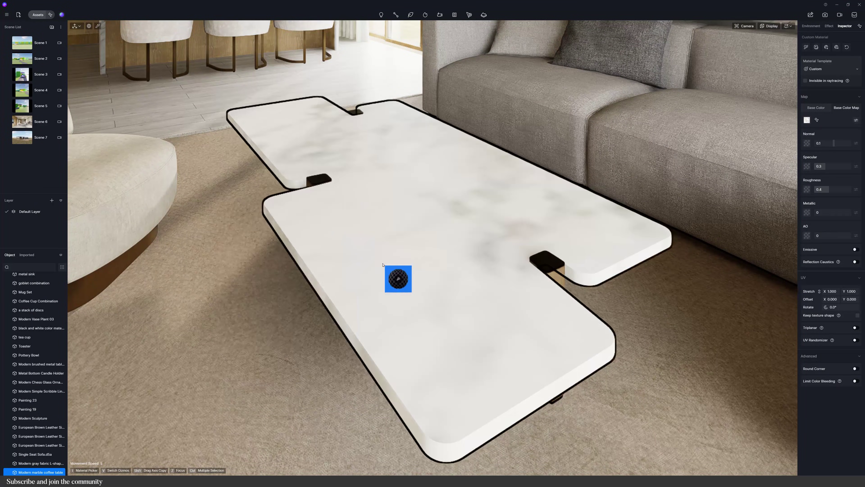
pyautogui.press('Escape')
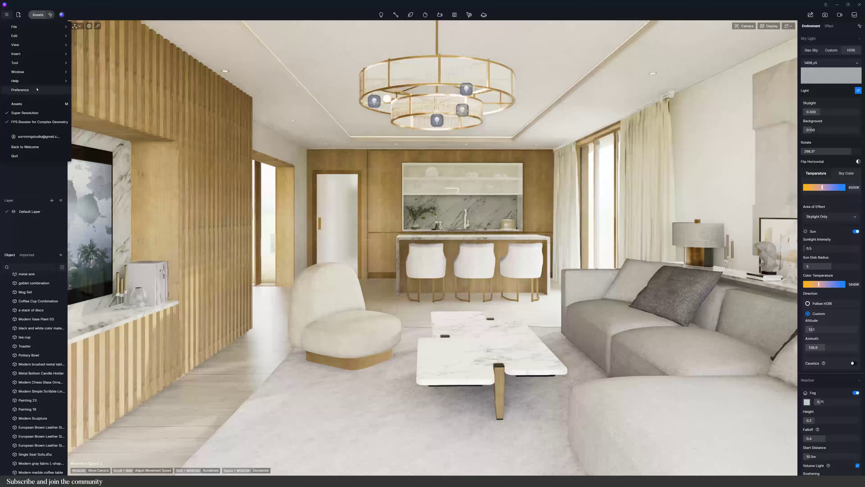
# Enable Real-time Path Tracing in the rendering preferences and close them
pyautogui.click(37, 89)
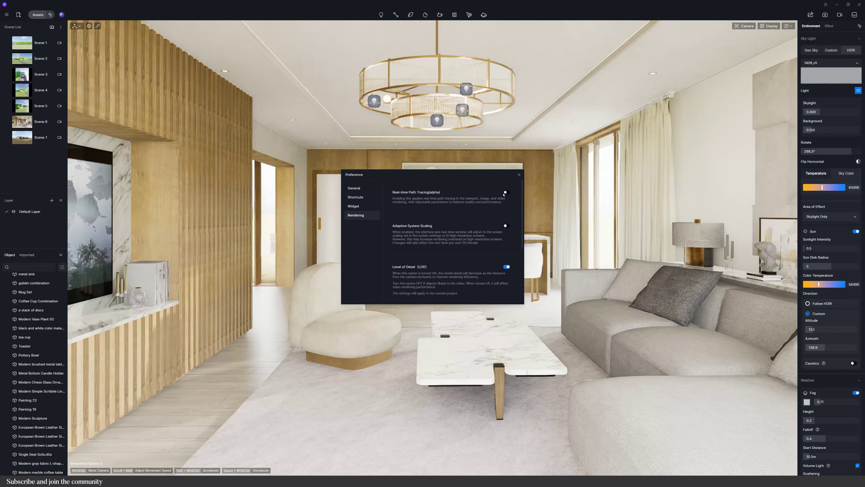
pyautogui.click(506, 192)
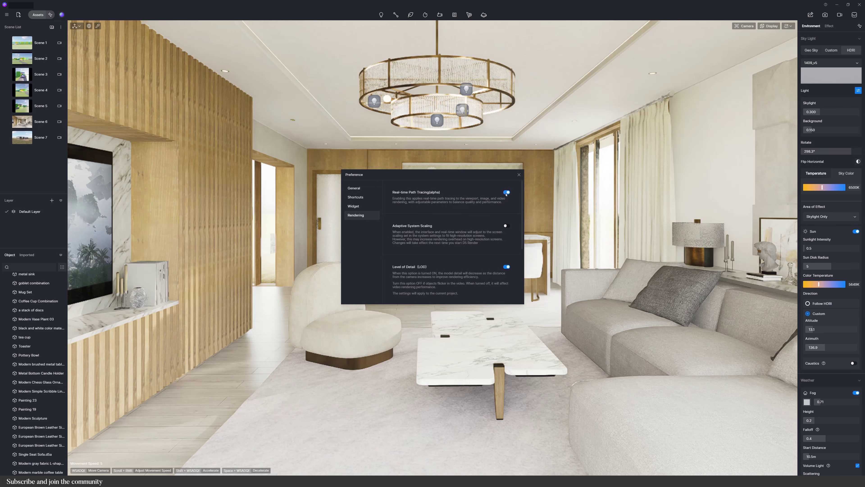
pyautogui.click(519, 174)
# Start accumulating the path-traced preview of the living room at Precise realtime quality
pyautogui.click(790, 26)
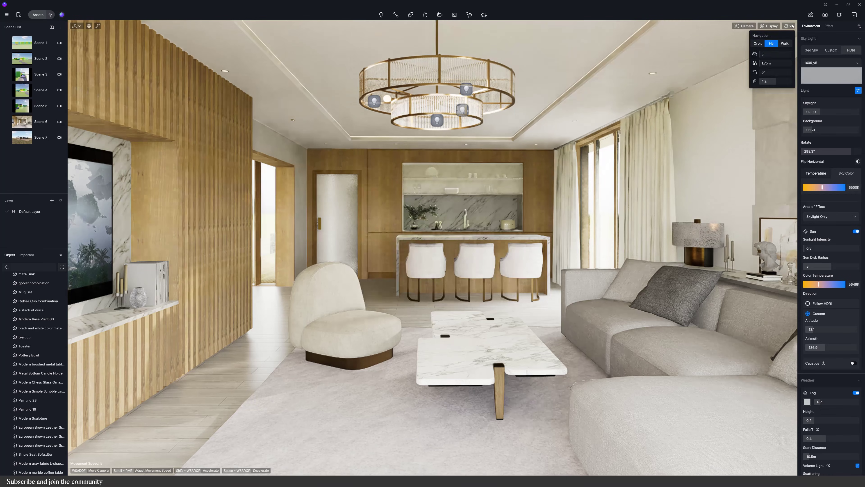
pyautogui.click(771, 26)
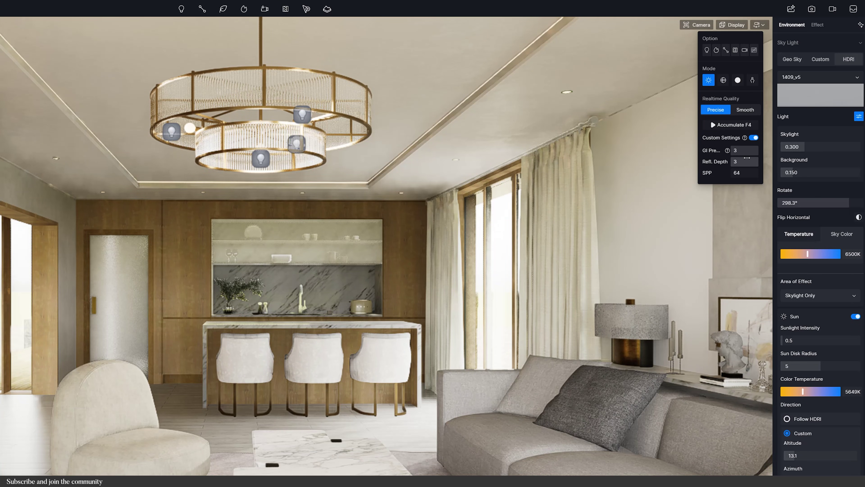
pyautogui.click(730, 124)
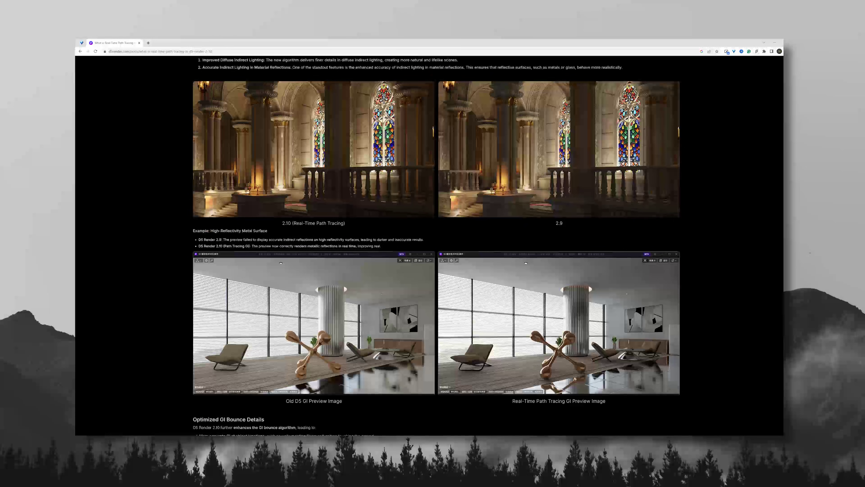
pyautogui.scroll(-1, 436, 246)
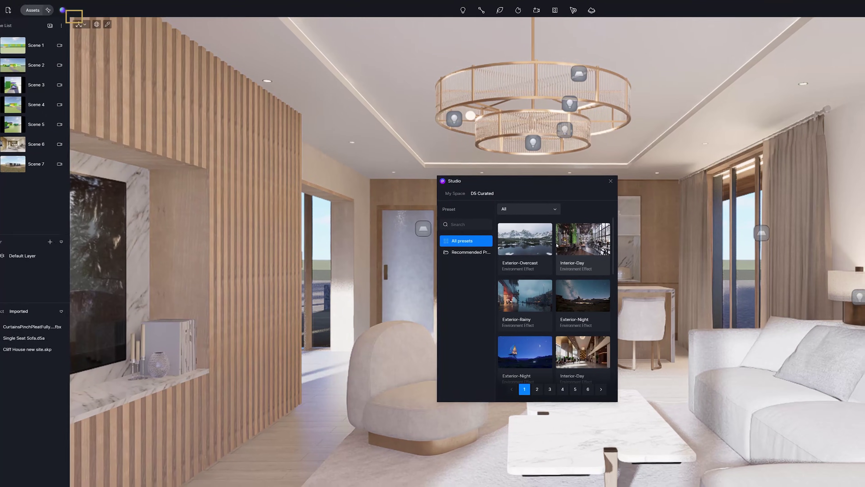
# Apply the Interior-Day environment preset from the D5 Curated collection to the living room
pyautogui.click(596, 249)
pyautogui.moveTo(518, 193); pyautogui.dragTo(468, 200)
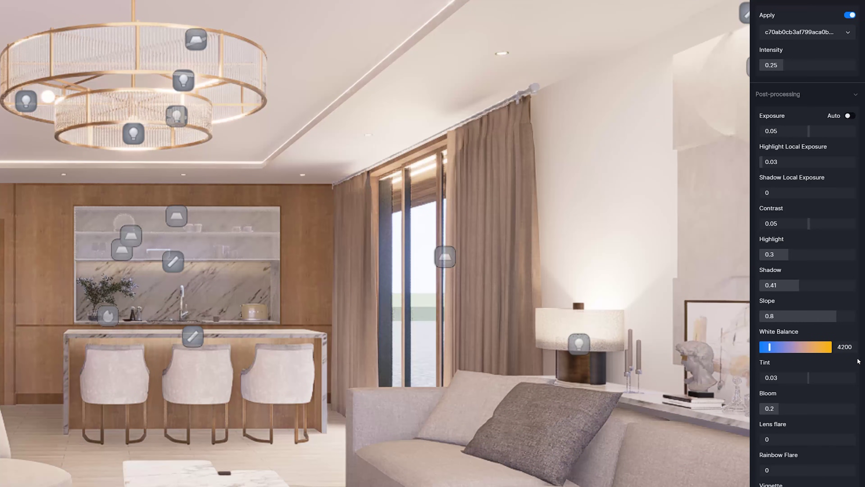
# Turn on the sun at intensity 1 with a custom direction of altitude 8.2 and azimuth 133.1
pyautogui.click(774, 5)
pyautogui.click(850, 268)
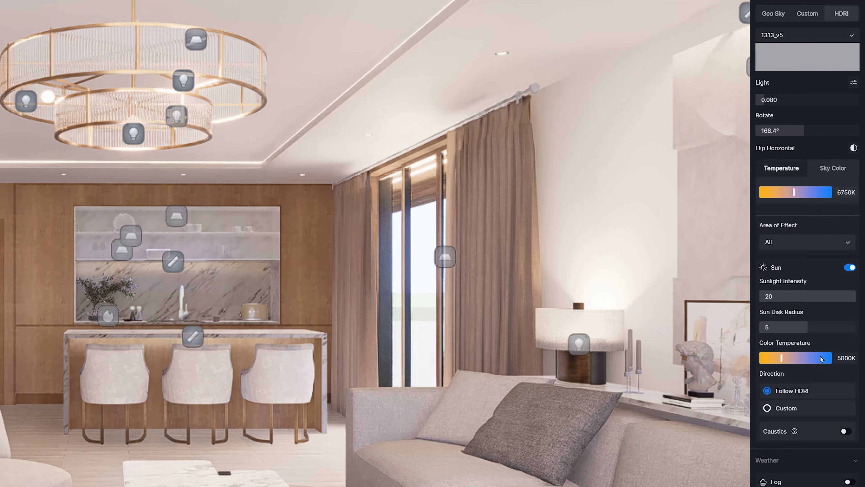
pyautogui.click(801, 408)
pyautogui.moveTo(785, 437); pyautogui.dragTo(769, 436)
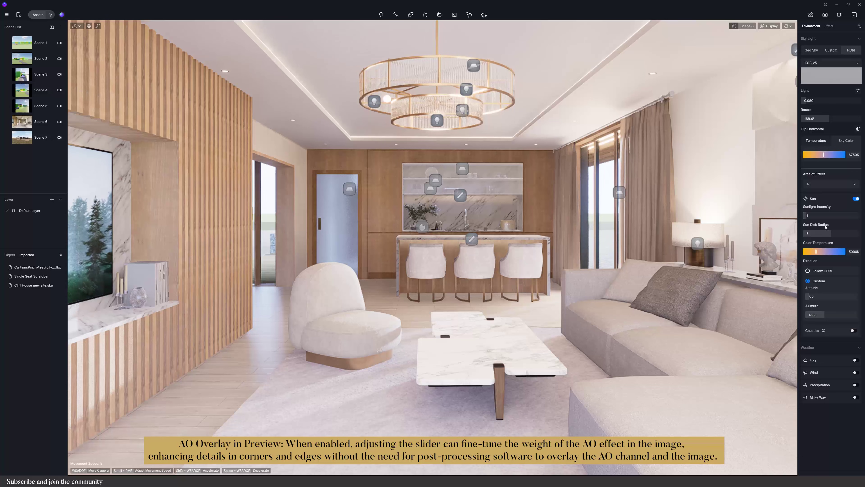
# Enable AO for the living room view and adjust the AO Overlay in Preview weight
pyautogui.click(829, 26)
pyautogui.click(856, 401)
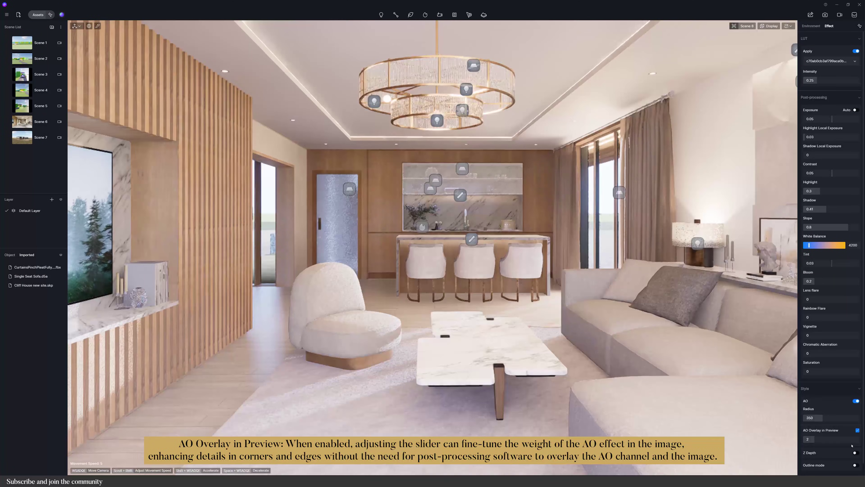
pyautogui.click(824, 439)
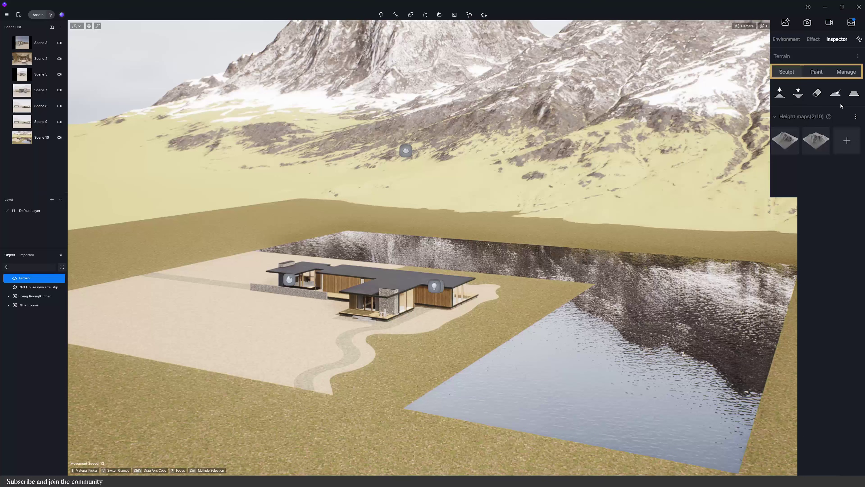
# Sculpt the terrain upward on the slopes behind the lake with the raise brush
pyautogui.click(848, 72)
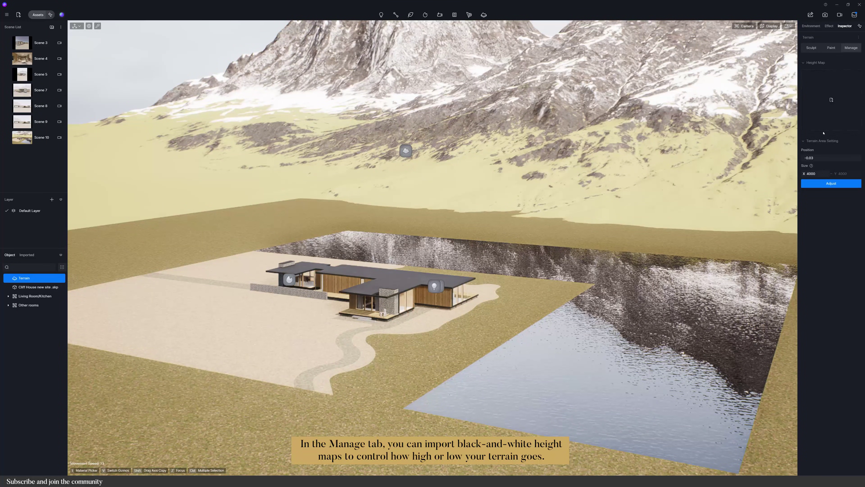
pyautogui.click(814, 49)
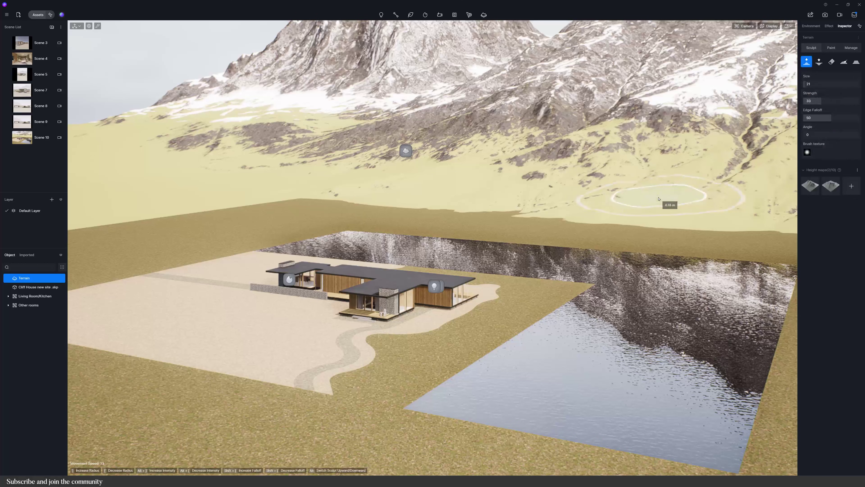
pyautogui.moveTo(200, 166)
pyautogui.mouseDown()
pyautogui.moveTo(584, 225)
pyautogui.moveTo(229, 187)
pyautogui.moveTo(474, 197)
pyautogui.mouseUp()
pyautogui.moveTo(474, 197); pyautogui.dragTo(569, 212, button='right')
# Move the added height map along Y to about -370 beside the snowy mountain and adjust its height
pyautogui.moveTo(238, 201)
pyautogui.mouseDown()
pyautogui.moveTo(751, 193)
pyautogui.moveTo(793, 82)
pyautogui.mouseUp()
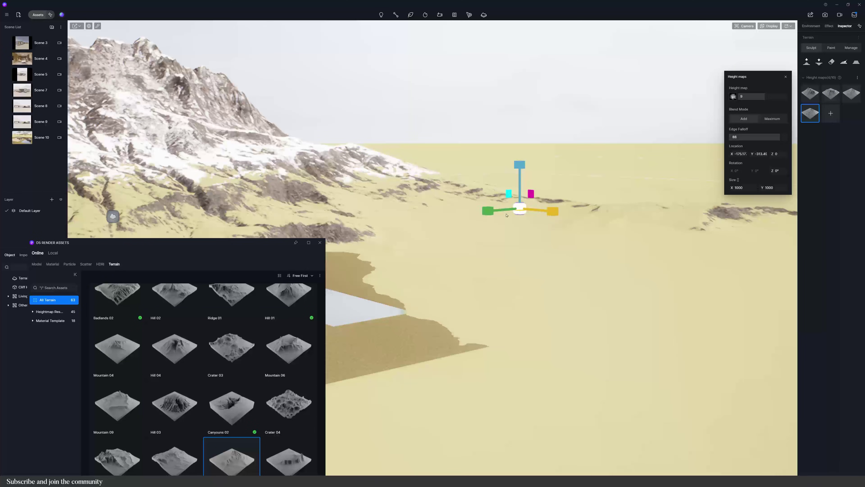
pyautogui.press('space')
pyautogui.moveTo(503, 209); pyautogui.dragTo(554, 206)
pyautogui.press('space')
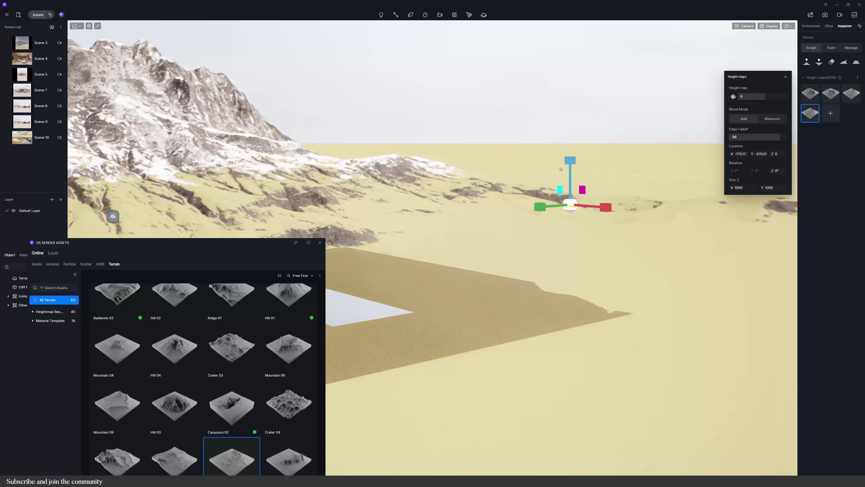
pyautogui.press('space')
pyautogui.moveTo(767, 97); pyautogui.dragTo(772, 96)
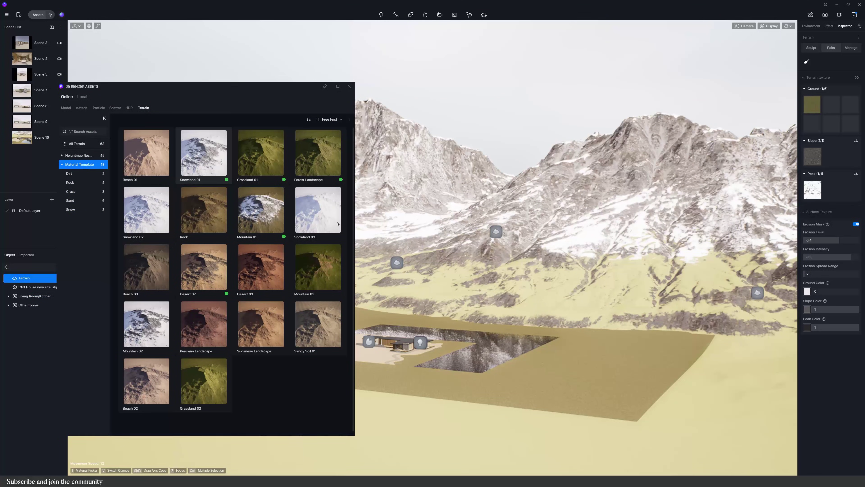
# Apply the Snowland 01 terrain material template and replace it with Grassland 01
pyautogui.click(203, 153)
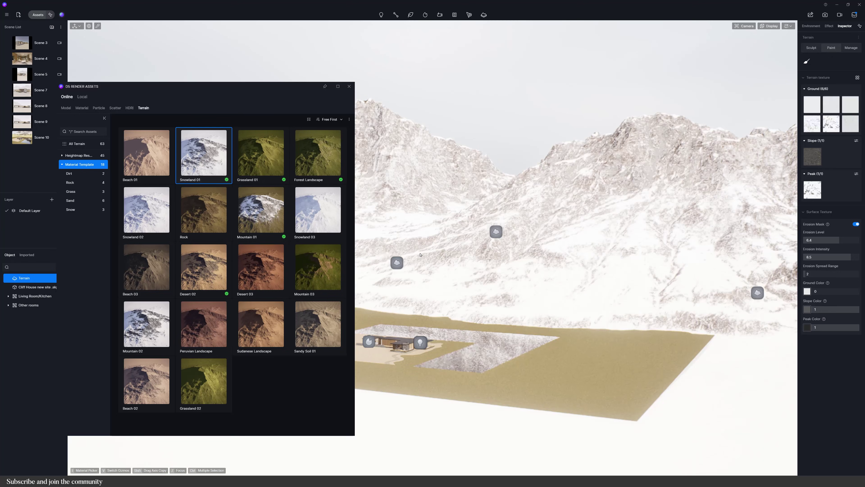
pyautogui.moveTo(484, 257)
pyautogui.mouseDown(button='right')
pyautogui.moveTo(565, 256)
pyautogui.moveTo(467, 259)
pyautogui.mouseUp(button='right')
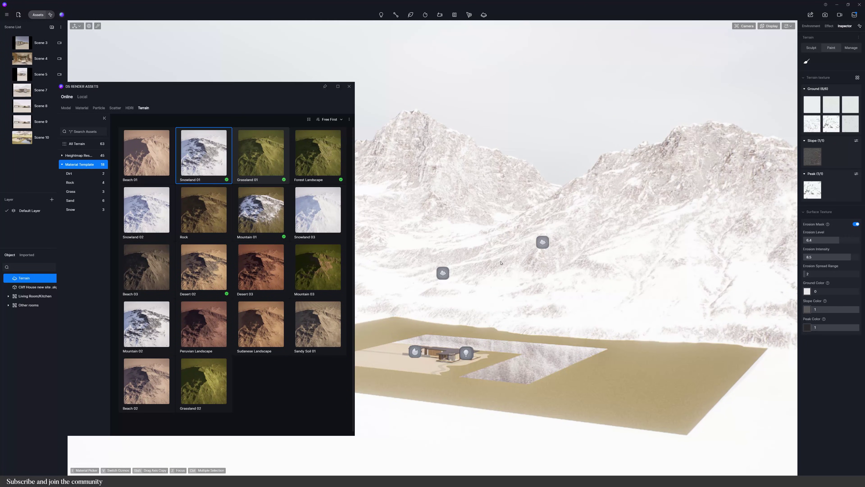
pyautogui.click(261, 152)
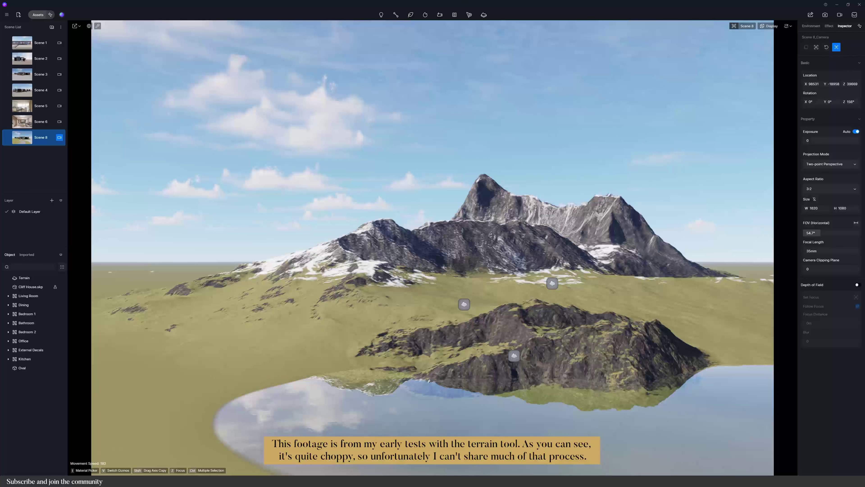
# Reposition the height maps behind the lake in Scene 8, shifting the middle ridge to about X -665
pyautogui.scroll(-5, 456, 270)
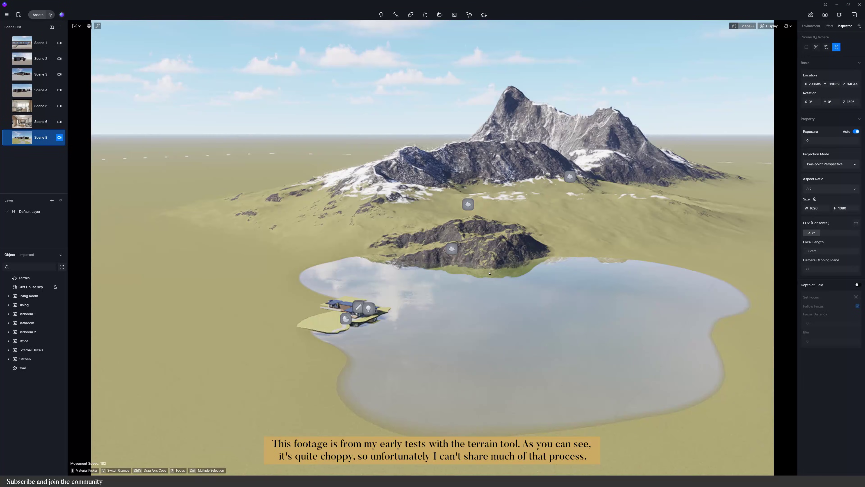
pyautogui.click(454, 268)
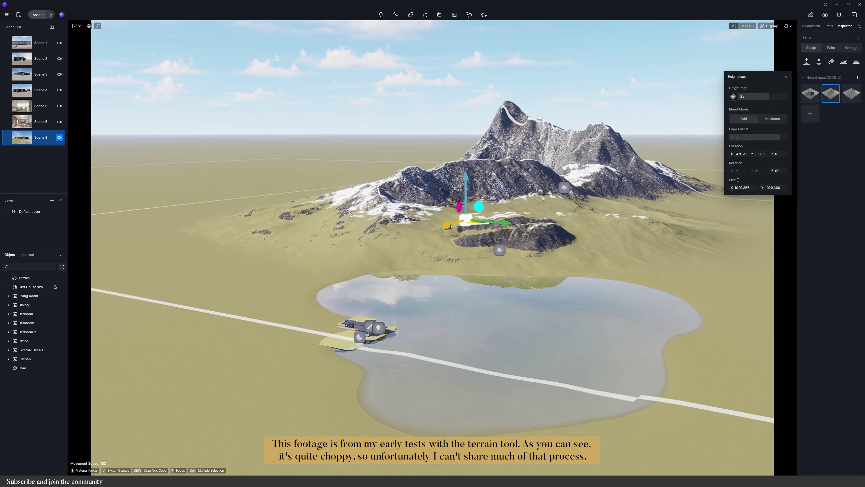
pyautogui.moveTo(451, 226); pyautogui.dragTo(506, 210)
pyautogui.click(500, 127)
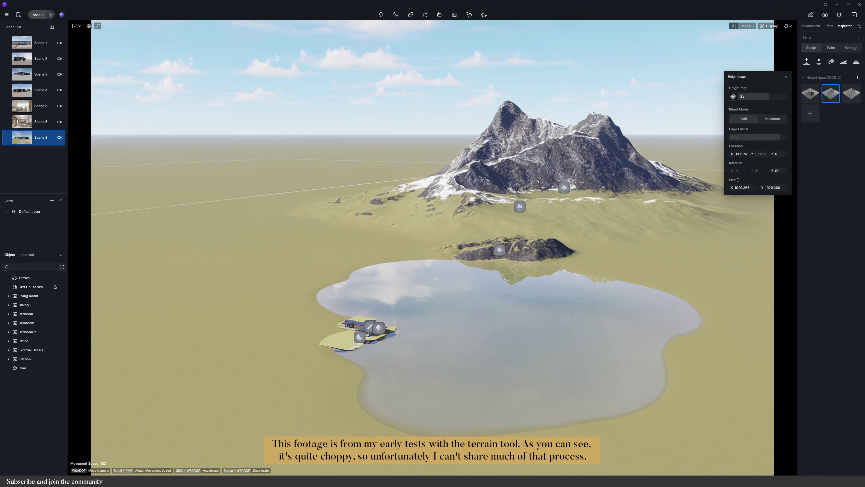
pyautogui.press('d')
pyautogui.press('d')
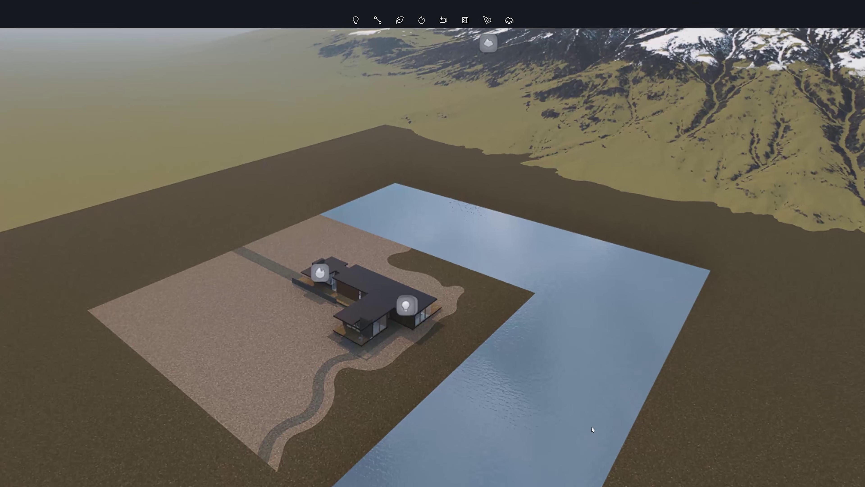
# Create a custom scatter from the material of the ground strip between the house and the water
pyautogui.click(491, 21)
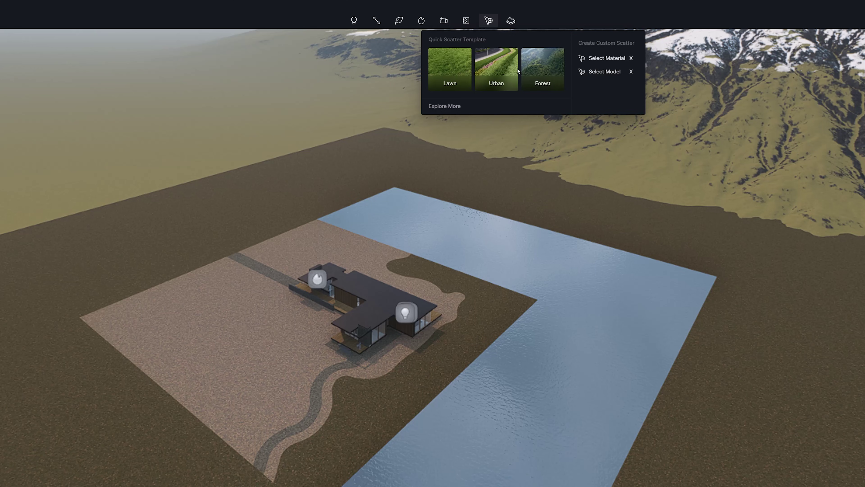
pyautogui.click(607, 58)
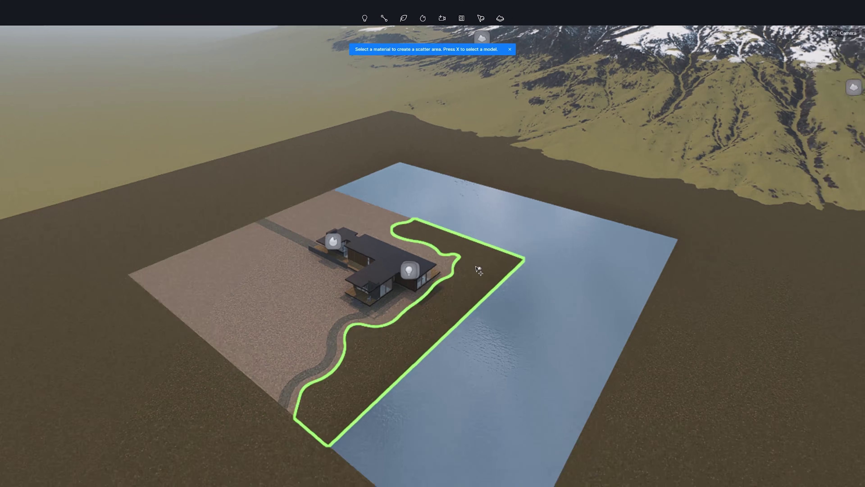
pyautogui.click(479, 269)
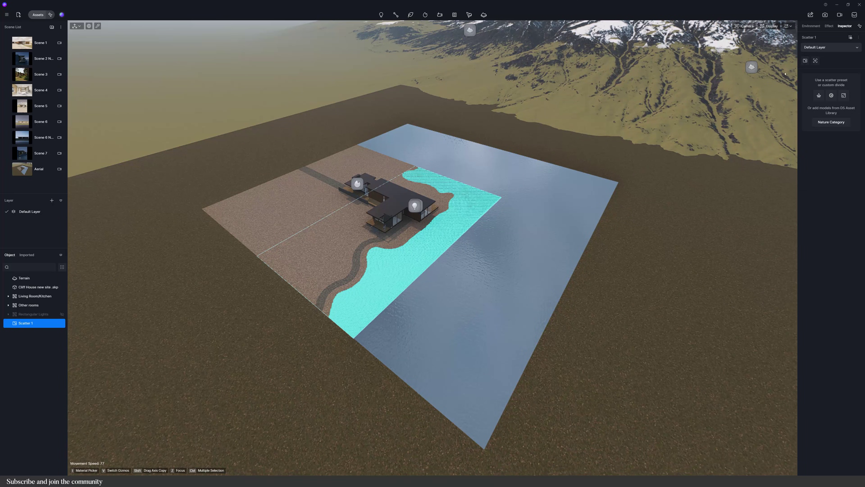
# Hide and show the scatter highlights on the selected ground strip
pyautogui.click(850, 40)
pyautogui.click(851, 39)
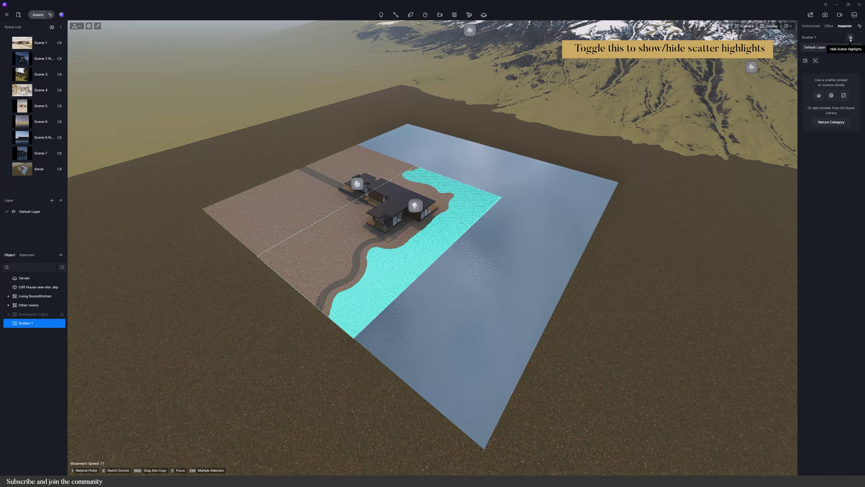
pyautogui.click(850, 39)
pyautogui.click(850, 38)
# Set up a divided scatter area and choose the green patchwork preset image as its division pattern
pyautogui.click(820, 95)
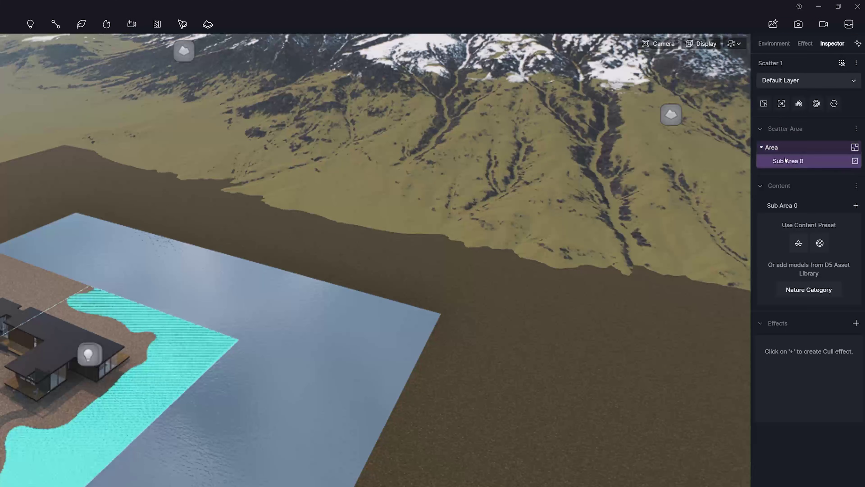
pyautogui.click(775, 151)
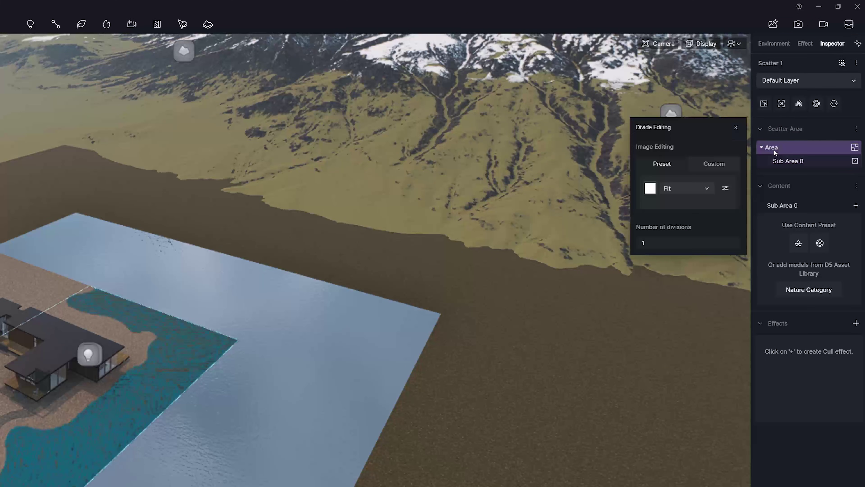
pyautogui.click(651, 188)
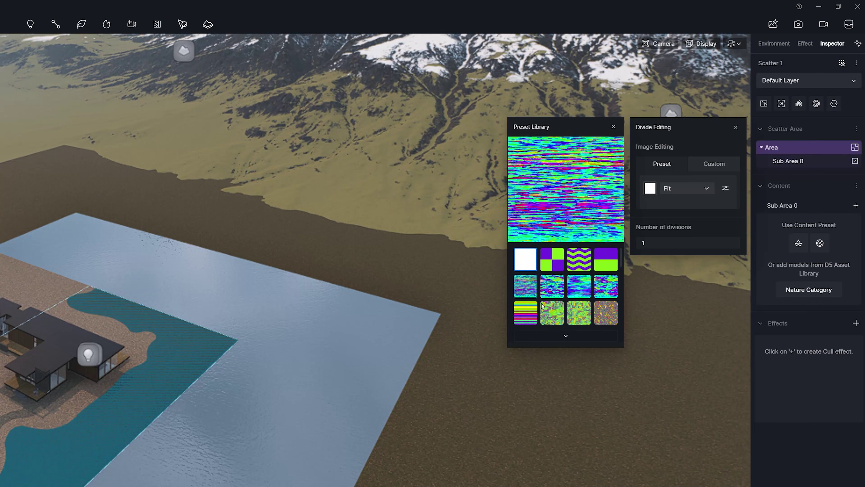
pyautogui.scroll(-2, 556, 304)
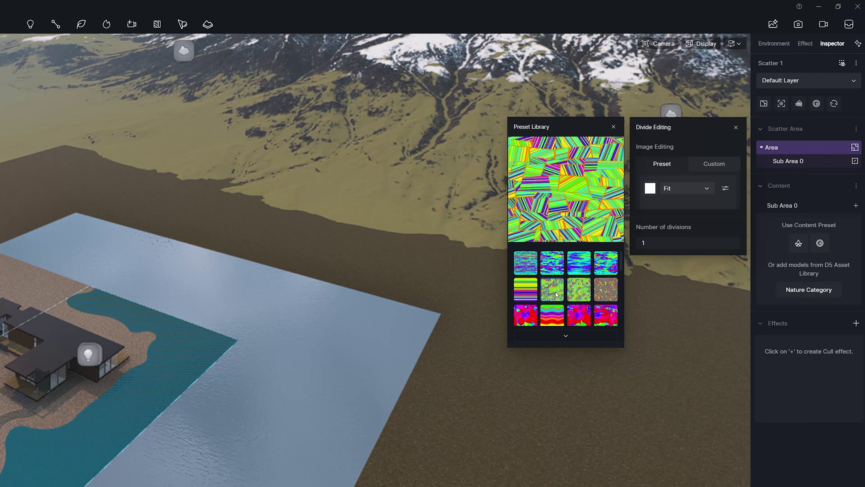
pyautogui.click(556, 296)
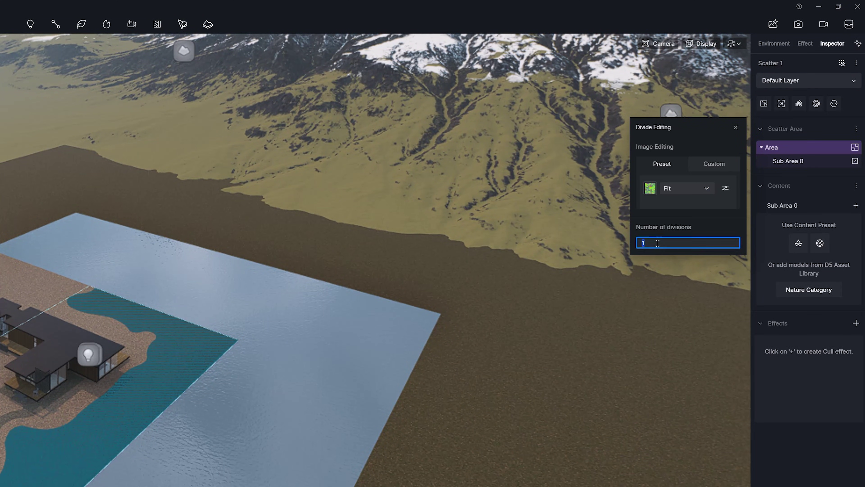
# Divide the scatter area into 3 sub areas
pyautogui.write('3')
pyautogui.press('Return')
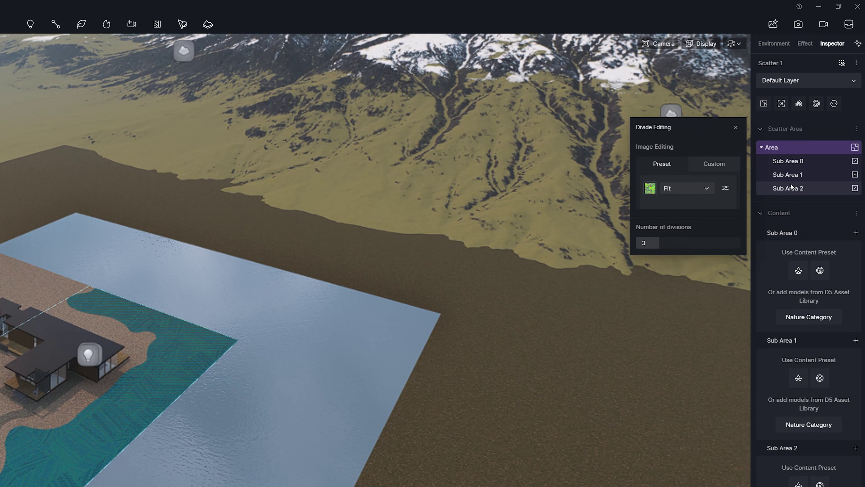
pyautogui.click(794, 315)
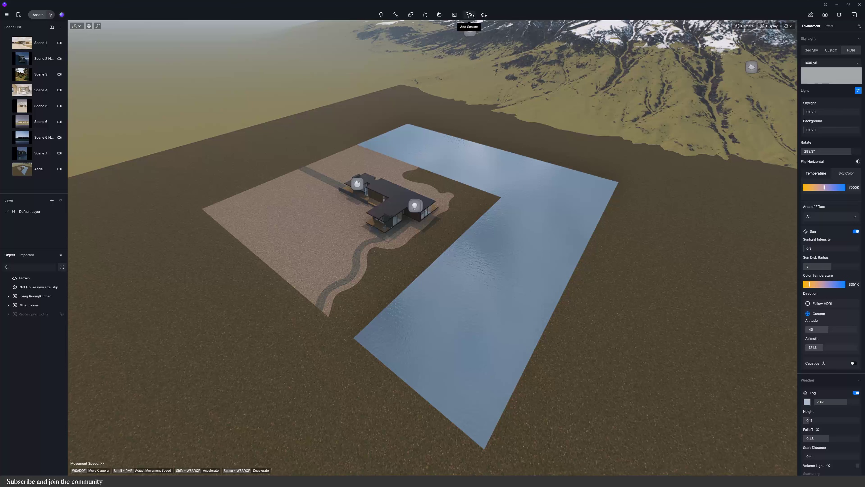
# Scatter the Mountain Forest preset from the Forest Landscape category over the terrain surrounding the lake
pyautogui.click(474, 15)
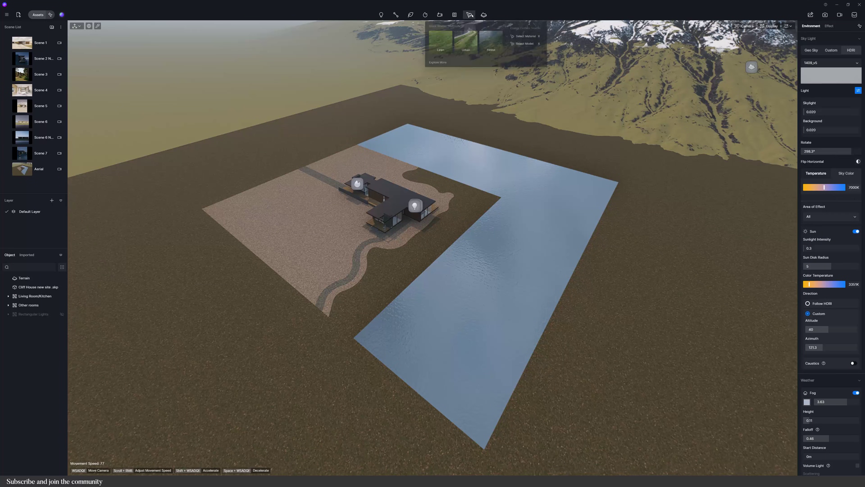
pyautogui.click(505, 51)
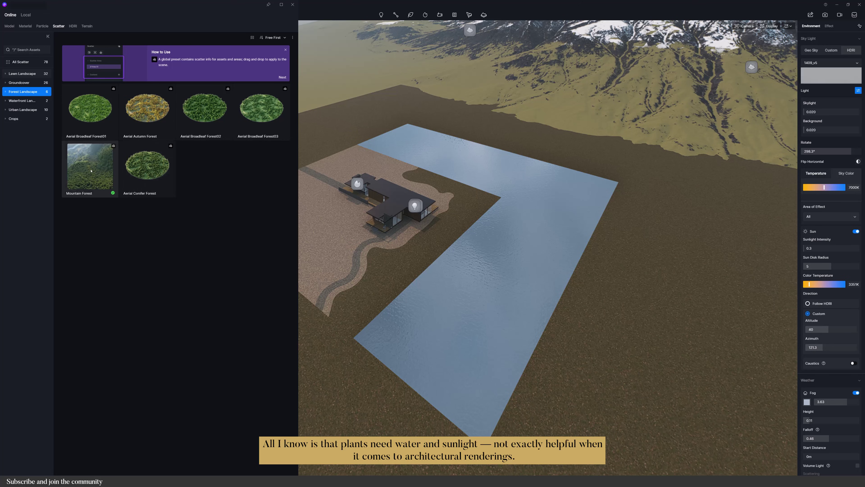
pyautogui.moveTo(520, 309); pyautogui.dragTo(465, 77)
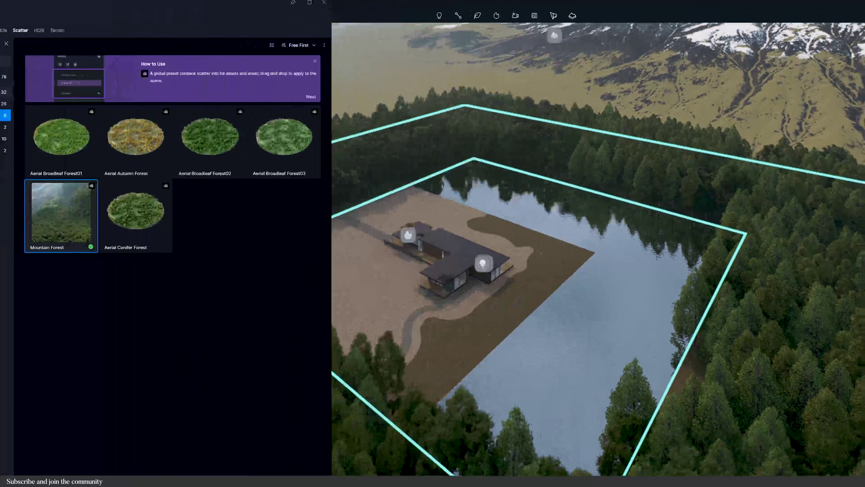
# Browse the scatter categories and scatter Natural Meadow03 from Lawn Landscape on the ground around the house, replacing it with Natural Meadow 12
pyautogui.click(23, 118)
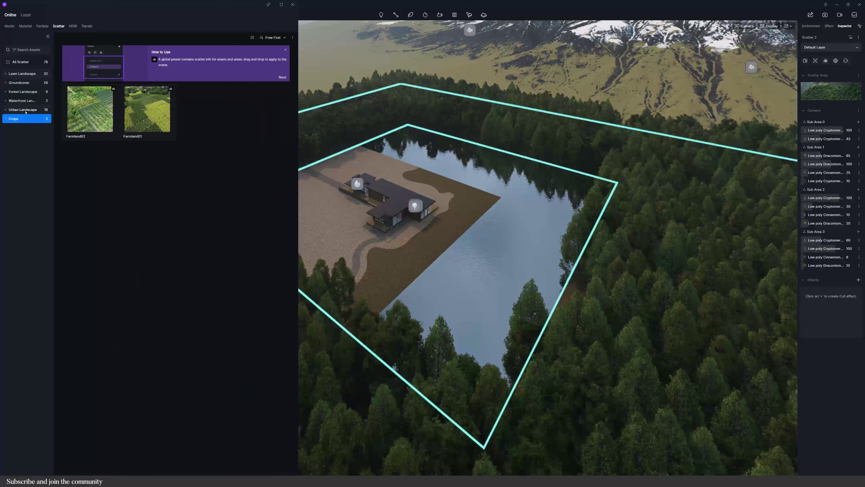
pyautogui.click(25, 109)
pyautogui.click(25, 101)
pyautogui.click(26, 91)
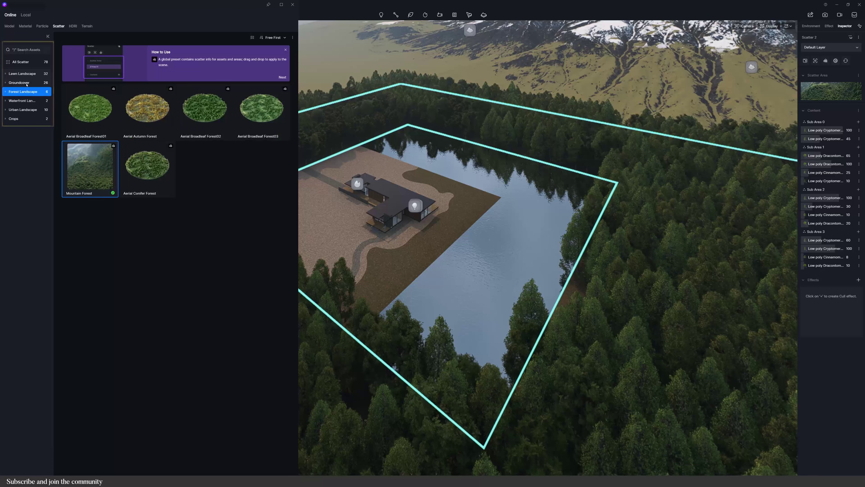
pyautogui.click(26, 84)
pyautogui.click(26, 74)
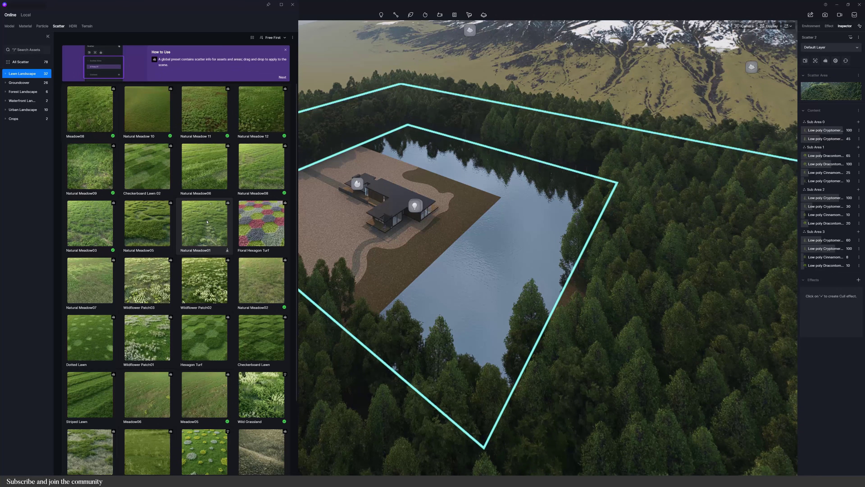
pyautogui.click(334, 232)
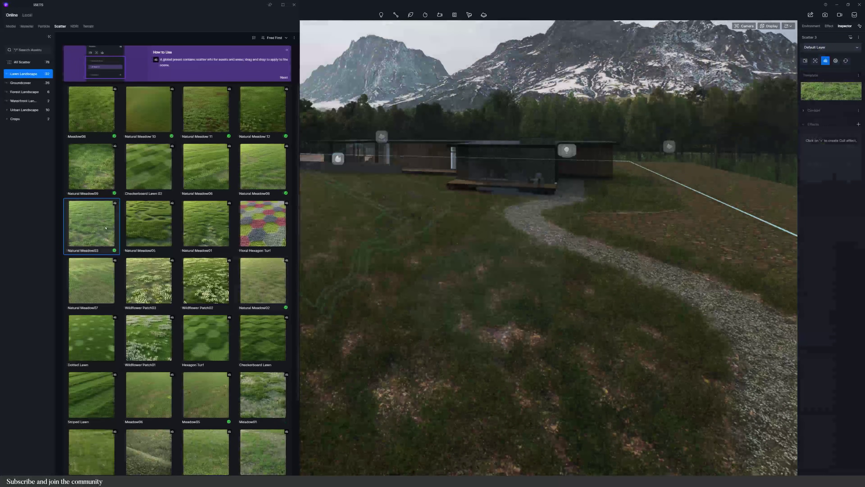
pyautogui.click(239, 175)
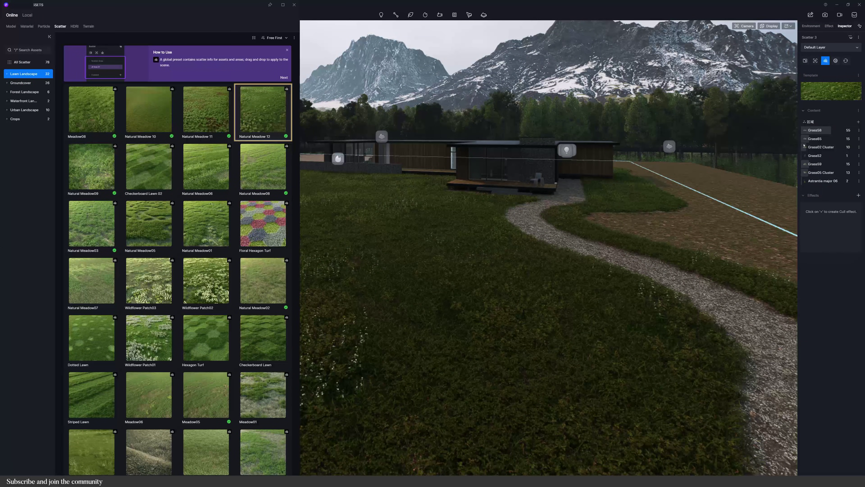
# Edit the distribution density of the Natural Meadow 12 scatter area
pyautogui.click(818, 122)
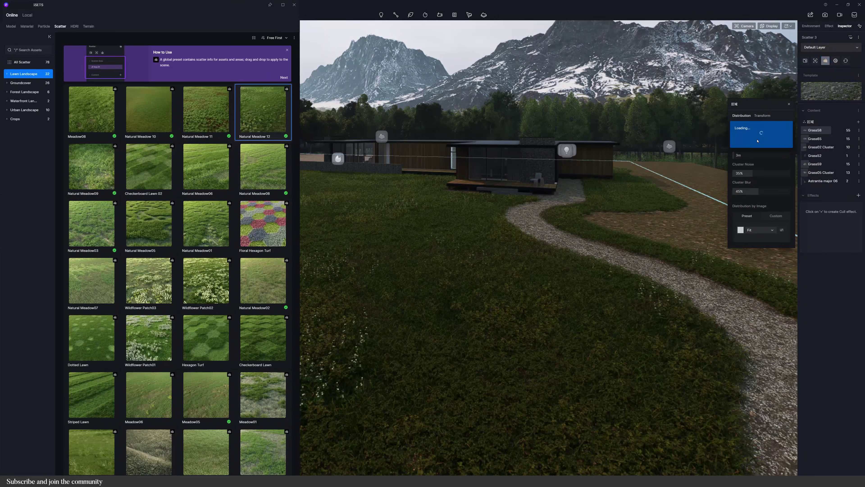
pyautogui.click(750, 135)
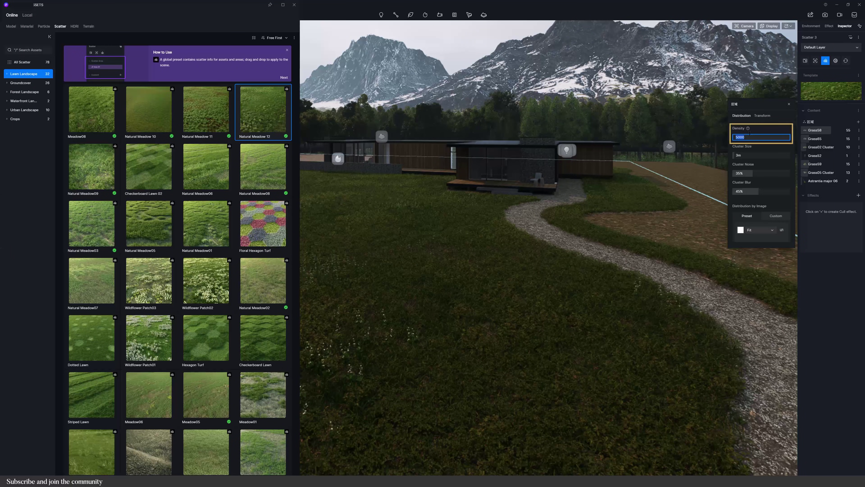
pyautogui.press('Return')
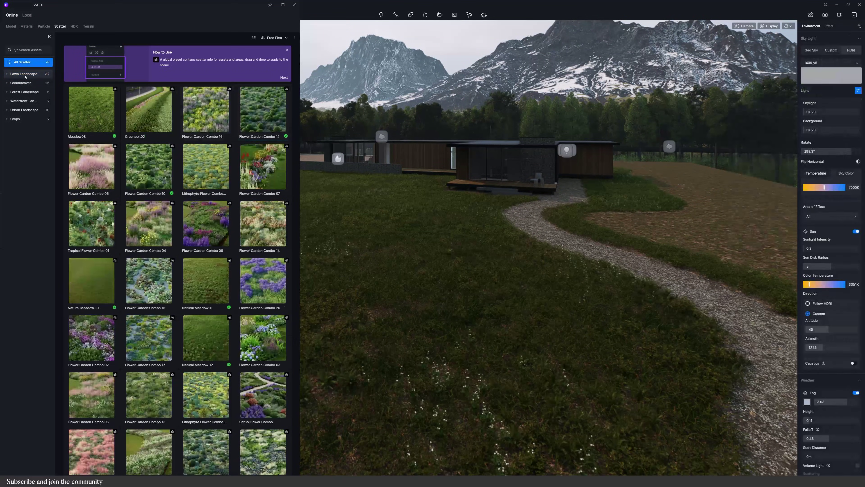
# Create a scatter from the Lawn Landscape preset Wild Grassland on the bare ground strip beside the path, using its material
pyautogui.click(25, 74)
pyautogui.scroll(-1, 262, 292)
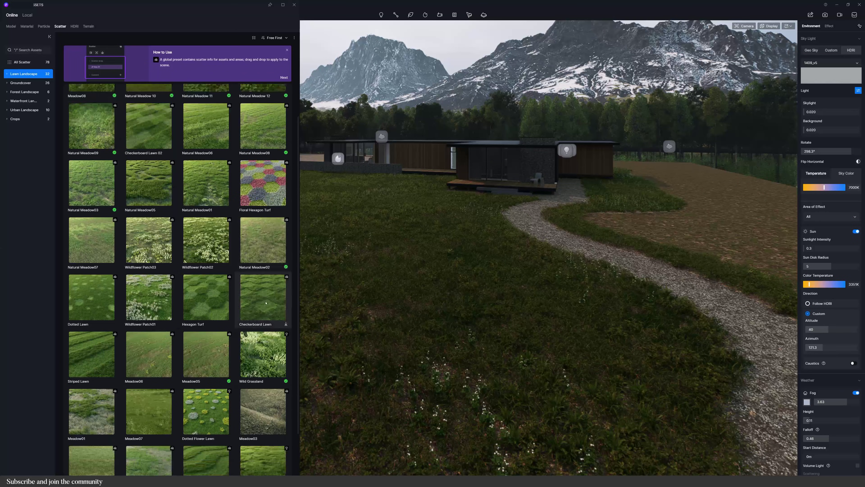
pyautogui.moveTo(263, 355); pyautogui.dragTo(663, 233)
pyautogui.click(661, 231)
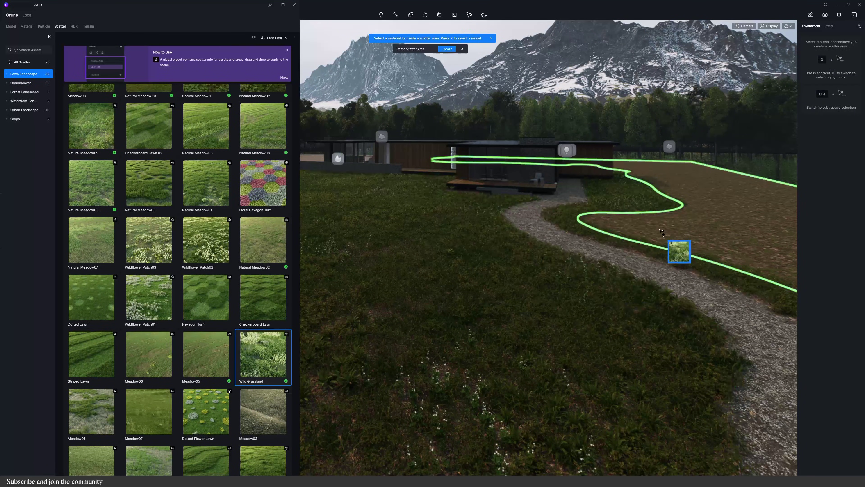
pyautogui.click(448, 49)
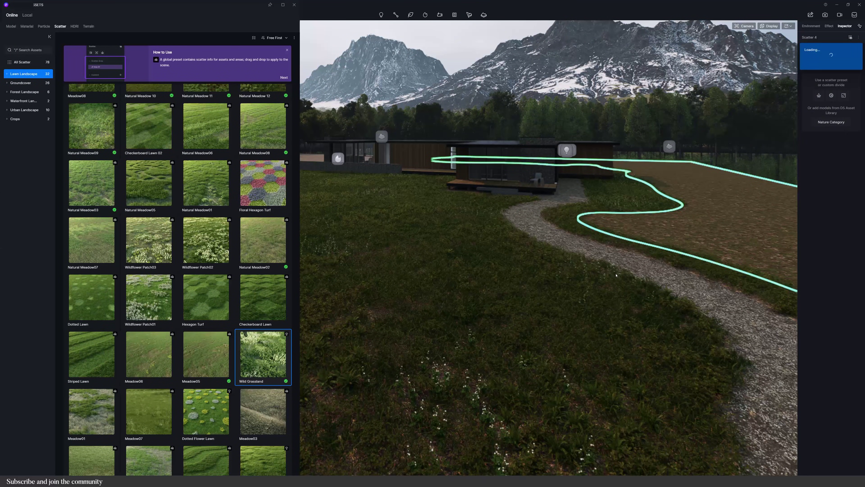
# Remove the Pennisetum and Koeleria macrantha plants from the content of the Wild Grassland scatter
pyautogui.moveTo(517, 254); pyautogui.dragTo(629, 278, button='right')
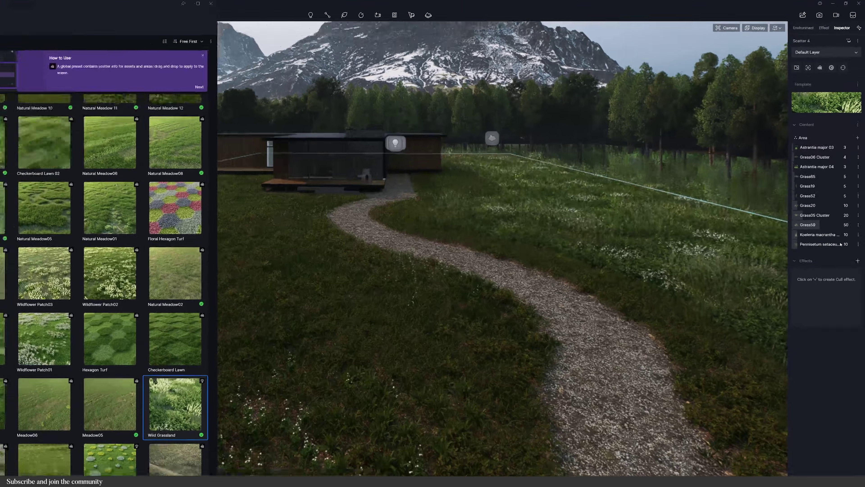
pyautogui.click(859, 215)
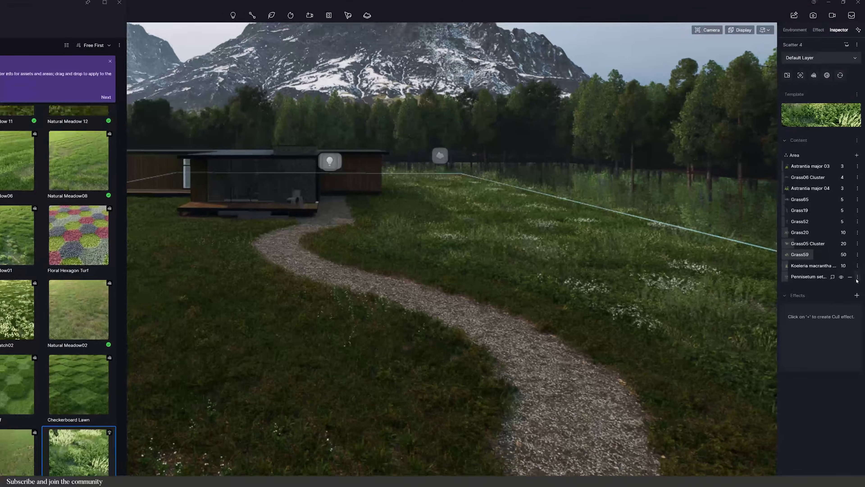
pyautogui.click(849, 215)
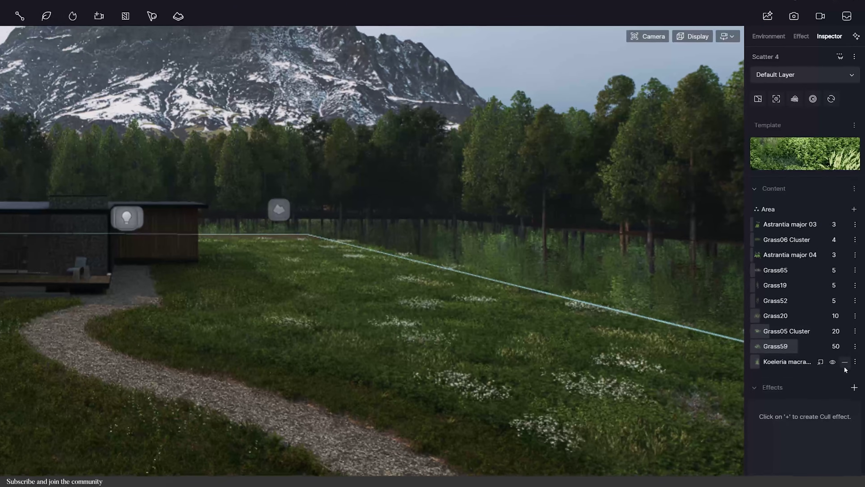
pyautogui.click(857, 322)
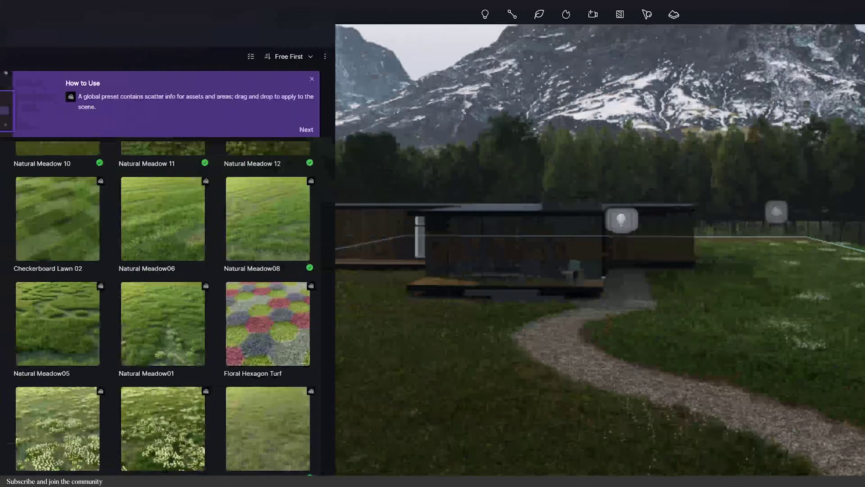
# Search the Nature models for Vaccinium and add Vaccinium 01 and Vaccinium 06 to the Wild Grassland scatter
pyautogui.click(24, 36)
pyautogui.click(29, 156)
pyautogui.click(53, 82)
pyautogui.write('vacc')
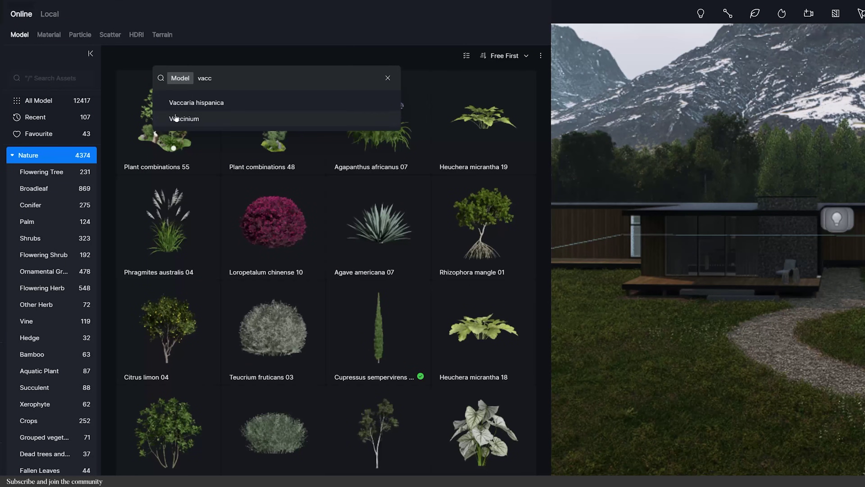
pyautogui.click(175, 119)
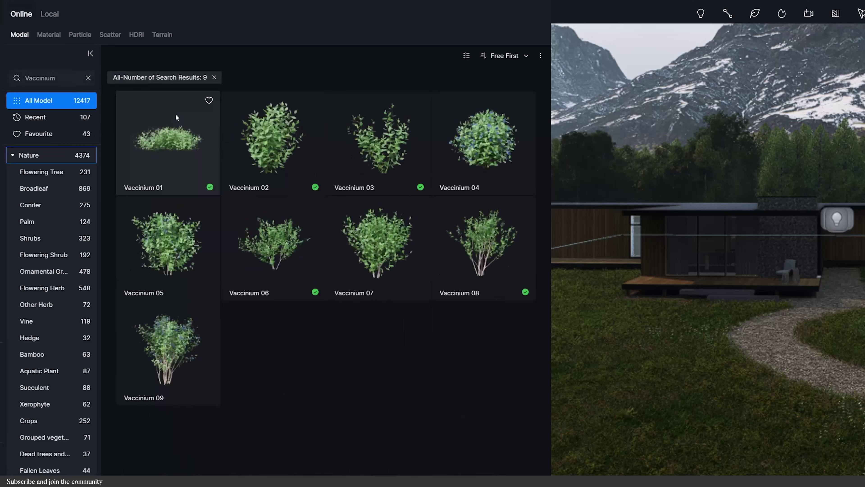
pyautogui.click(200, 139)
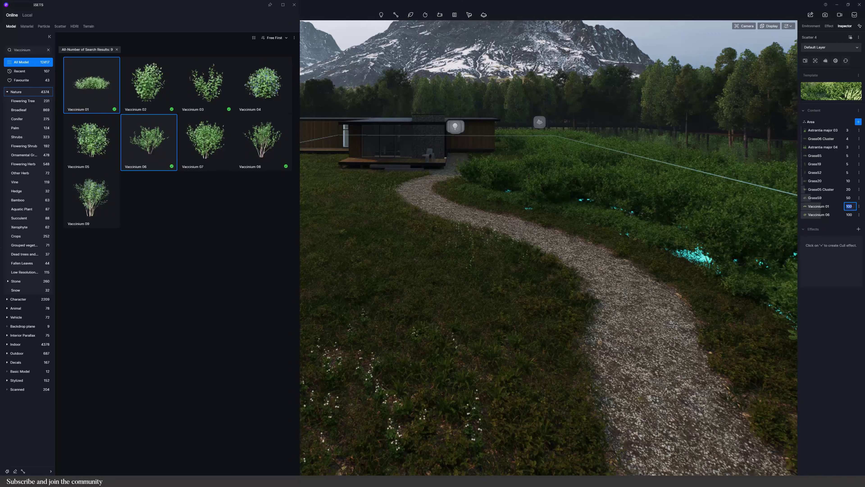
# Set the probability of both Vaccinium 01 and Vaccinium 06 to 5
pyautogui.click(851, 215)
pyautogui.write('5')
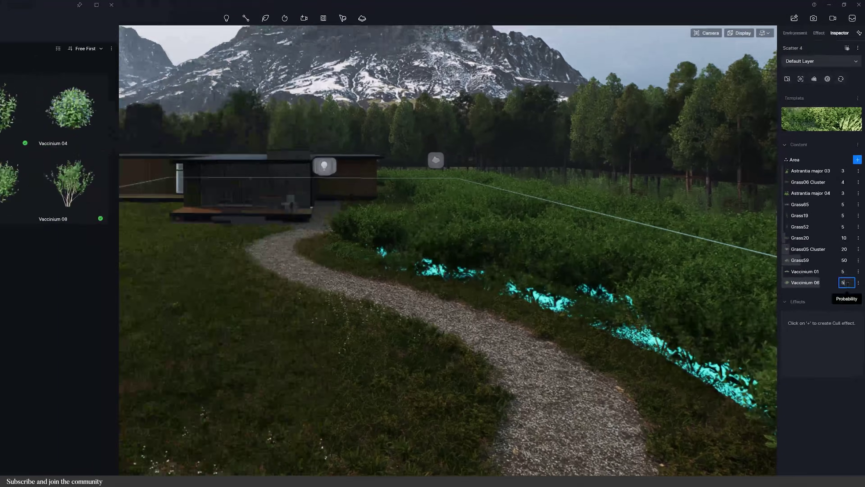
pyautogui.press('Return')
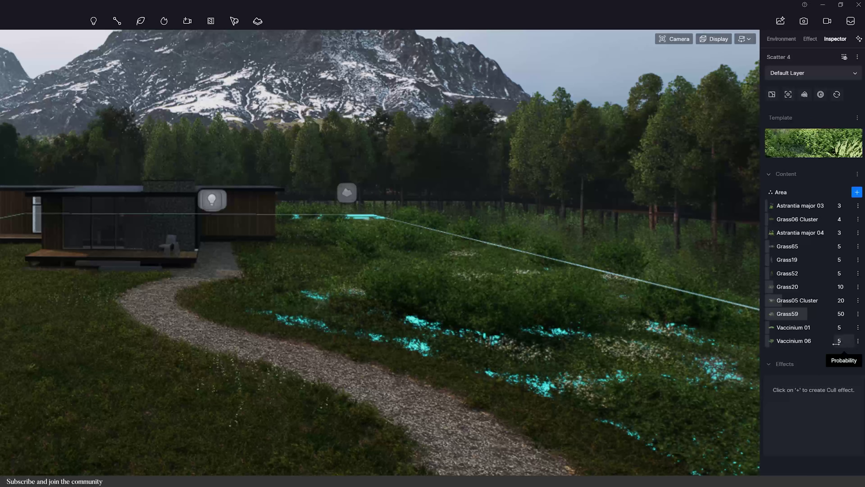
# Set the scaling of Vaccinium 06 to 80 and of Vaccinium 01 to 110
pyautogui.click(836, 342)
pyautogui.doubleClick(673, 205)
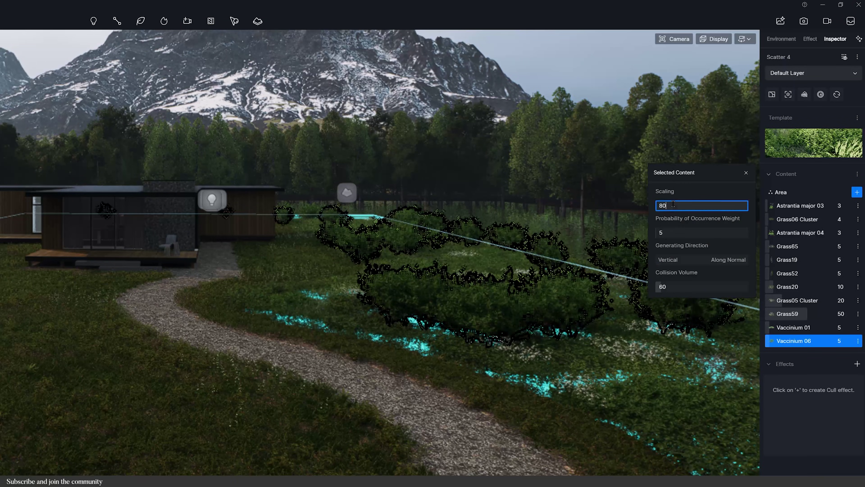
pyautogui.press('Return')
pyautogui.click(805, 328)
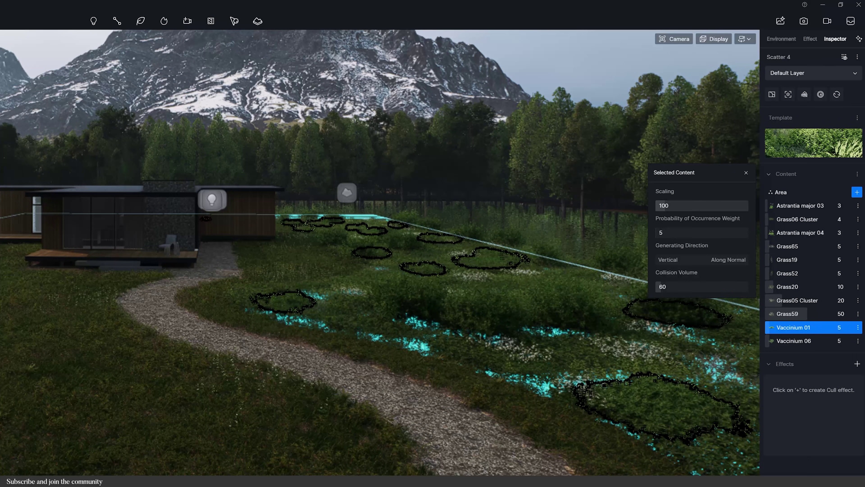
pyautogui.moveTo(696, 205); pyautogui.dragTo(693, 205)
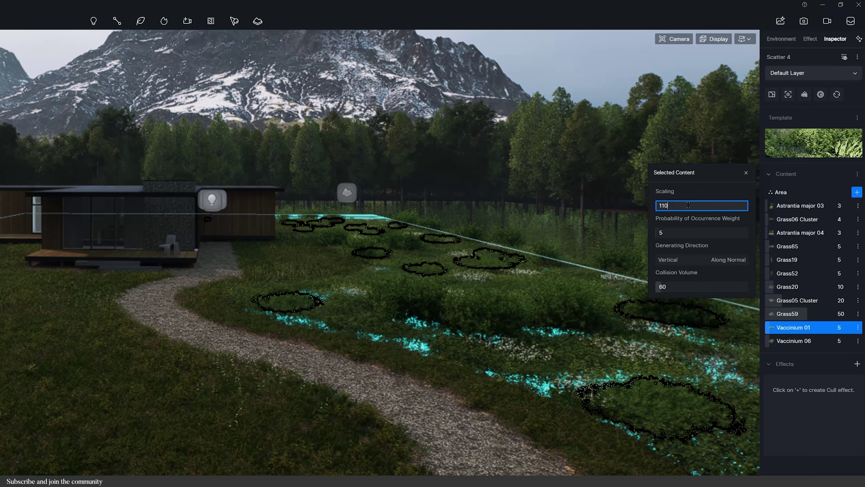
pyautogui.press('Return')
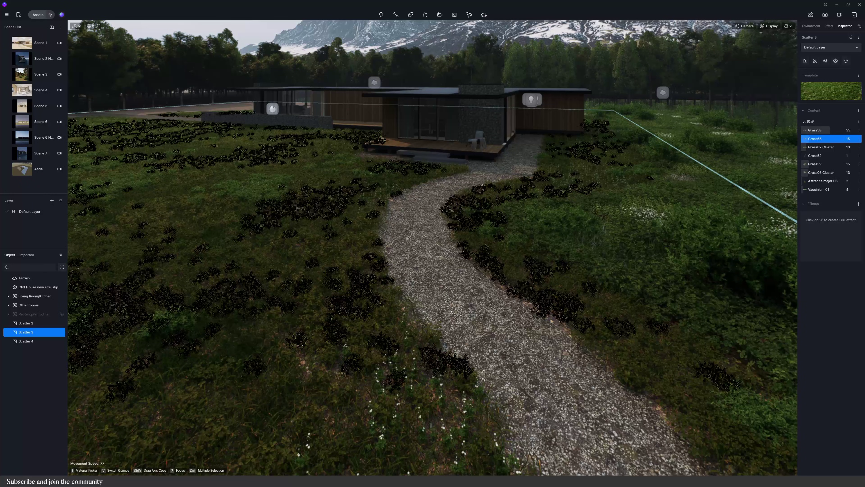
# Add a cull effect to the meadow scatter around the house, using the gravel path material as the cull area
pyautogui.click(858, 204)
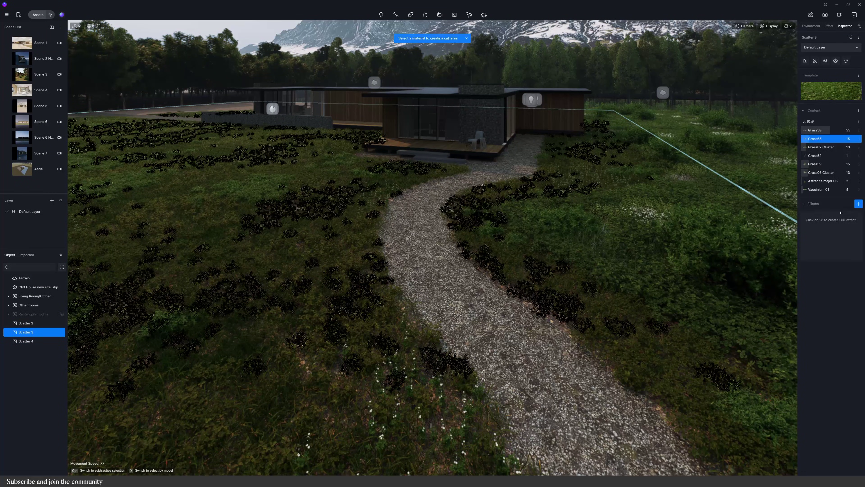
pyautogui.click(482, 320)
pyautogui.click(448, 52)
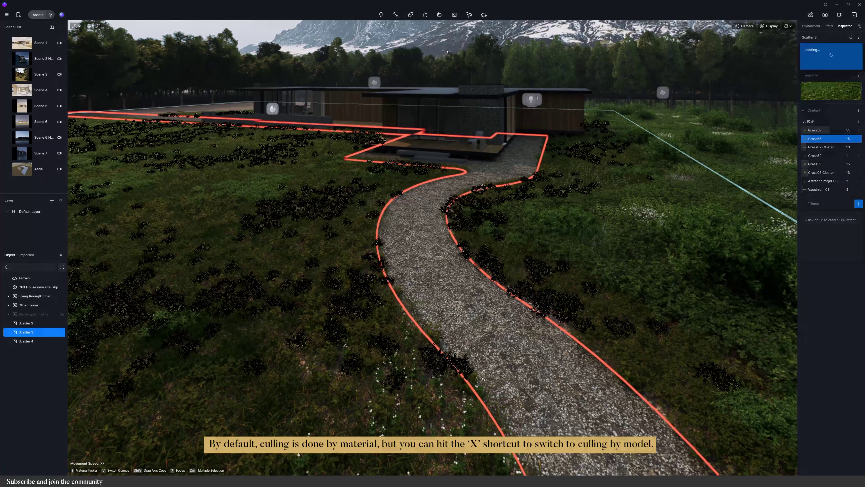
pyautogui.click(468, 289)
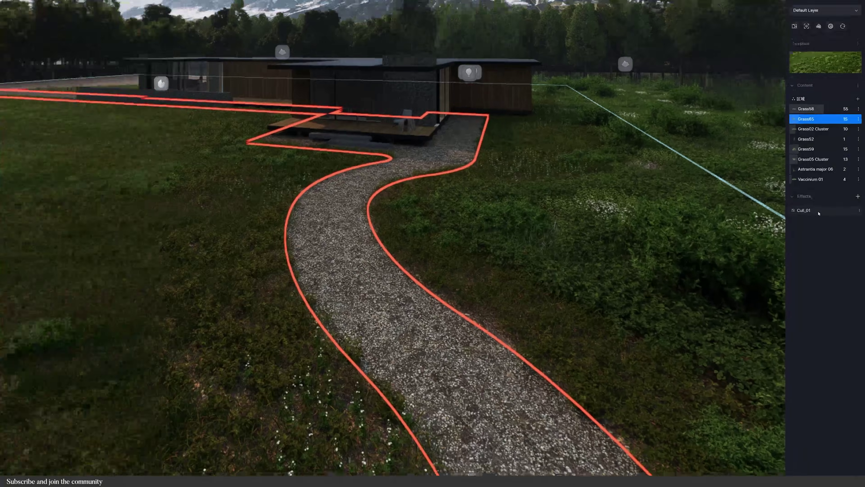
# Enable the falloff area on the path cull effect, with a cull range of 0.1 m and a falloff distance of 0.2 m
pyautogui.click(825, 216)
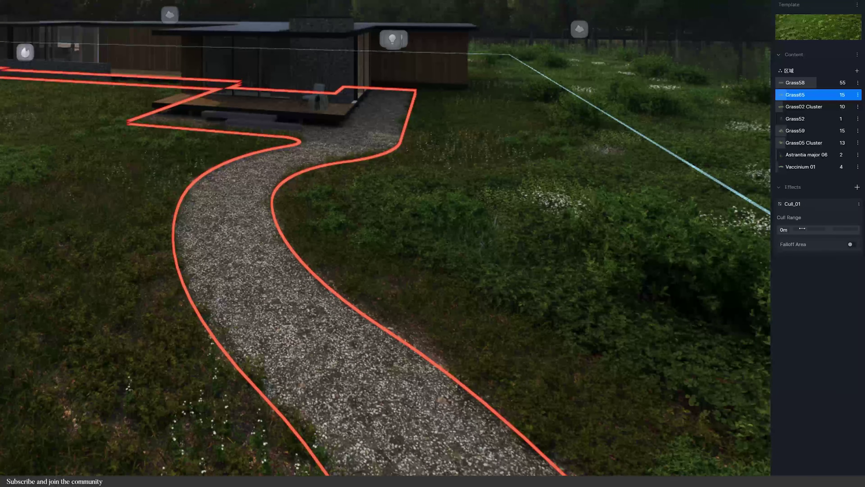
pyautogui.click(852, 245)
pyautogui.click(796, 231)
pyautogui.write('.1')
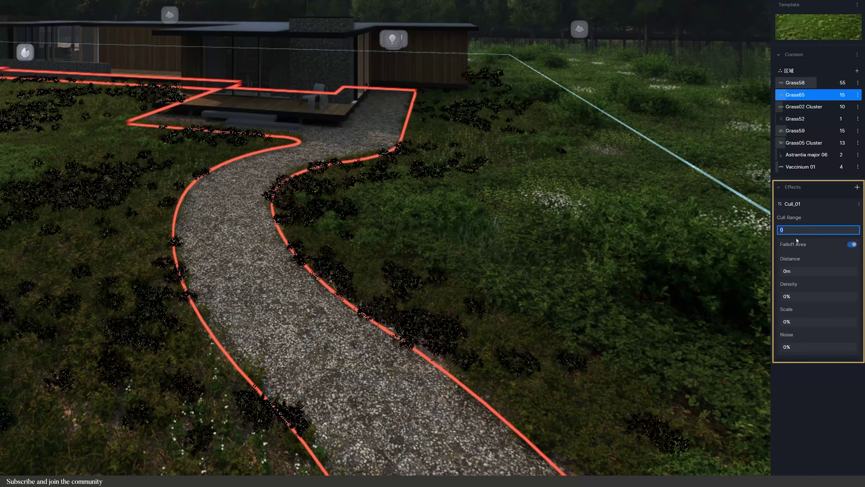
pyautogui.press('Return')
pyautogui.click(803, 271)
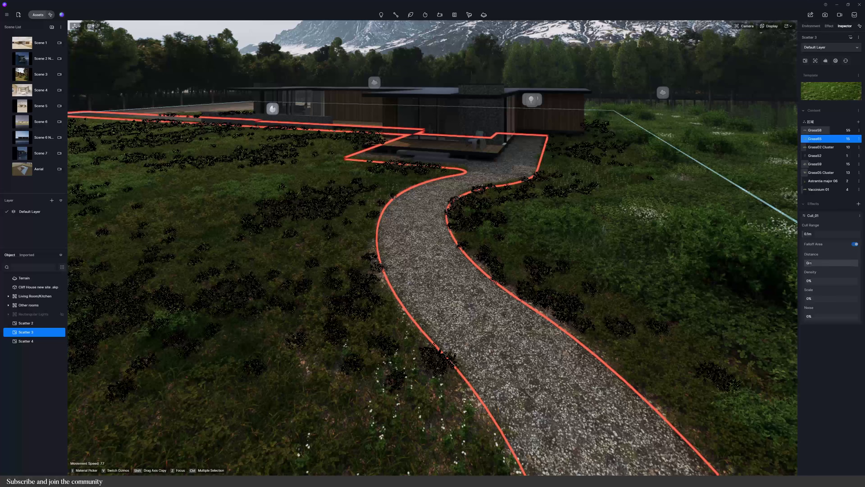
pyautogui.write('.2')
pyautogui.press('Return')
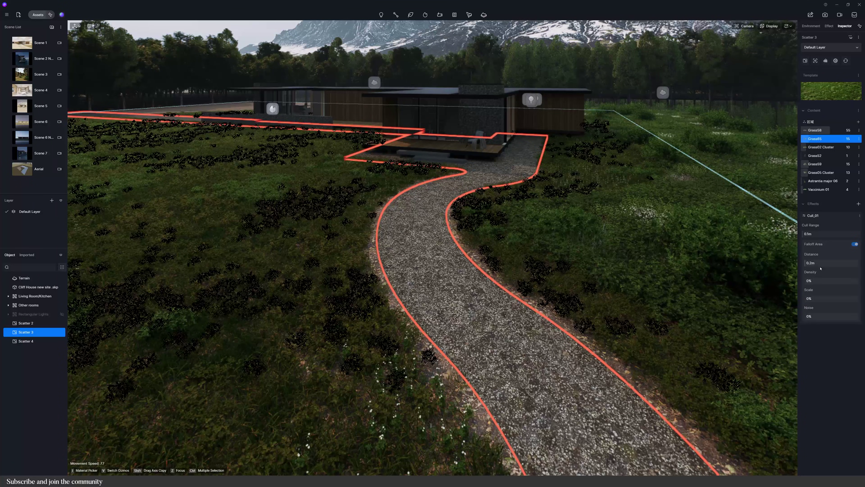
# Set the cull falloff density to 10% and its distance to 0.5 m, and raise the falloff scale slightly
pyautogui.moveTo(808, 280); pyautogui.dragTo(812, 279)
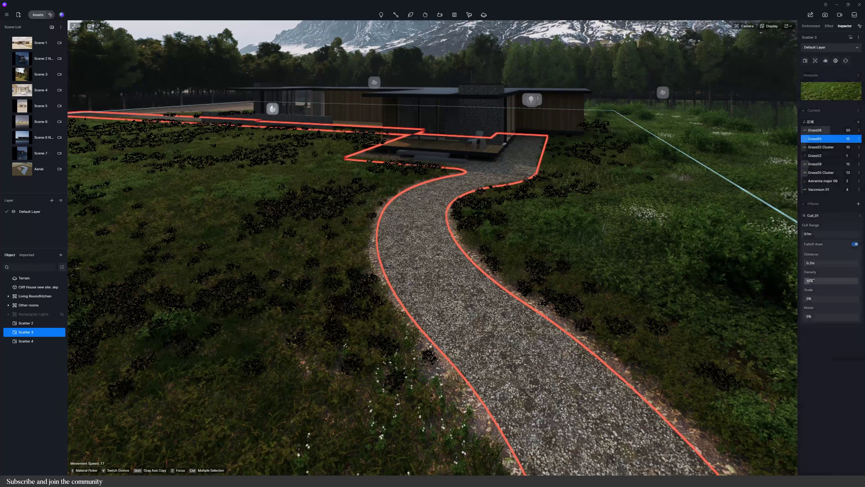
pyautogui.click(824, 261)
pyautogui.write('.1')
pyautogui.press('Return')
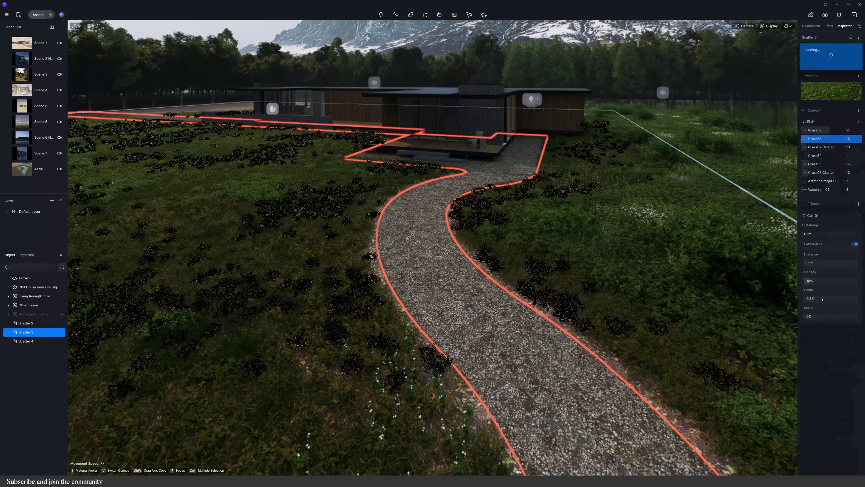
pyautogui.moveTo(810, 299); pyautogui.dragTo(820, 318)
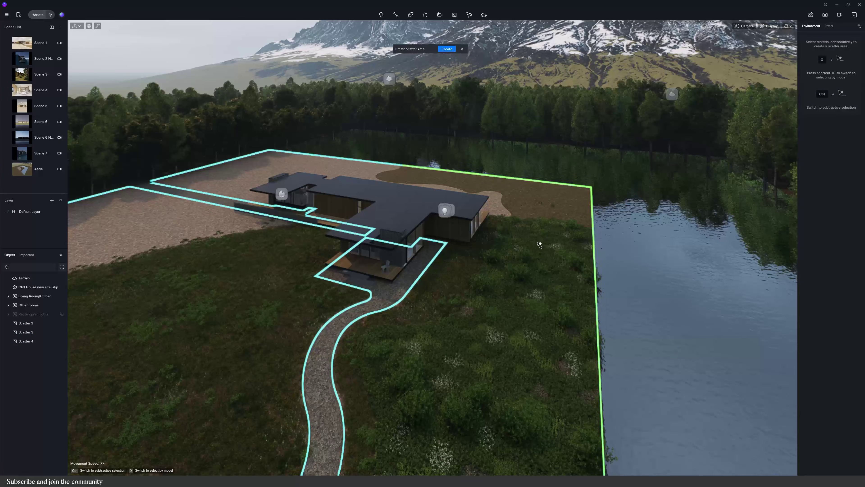
# Create a scatter area from the selected ground materials around the house and open the Nature models for it
pyautogui.click(447, 49)
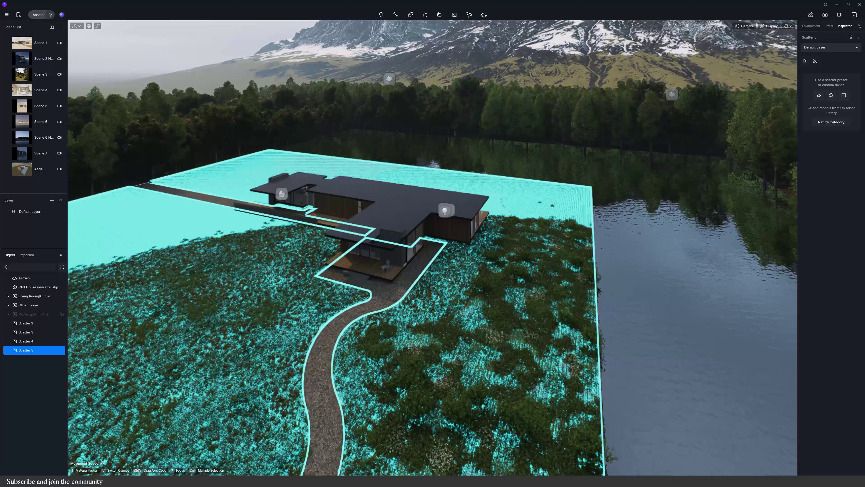
pyautogui.scroll(3, 433, 239)
pyautogui.click(831, 122)
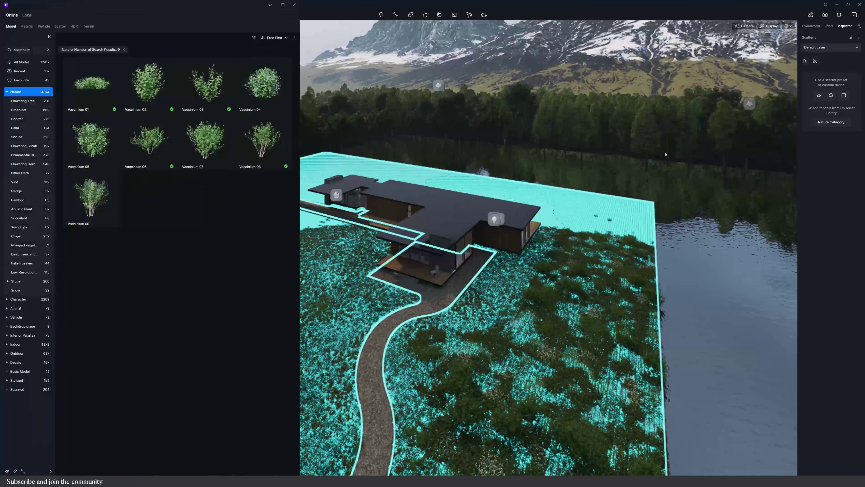
# Search the models for pine, add Camphor pine 10 and Camphor pine 05 to the new scatter, and set its density to 1pt/100㎡
pyautogui.click(48, 50)
pyautogui.click(33, 51)
pyautogui.write('pine')
pyautogui.press('Return')
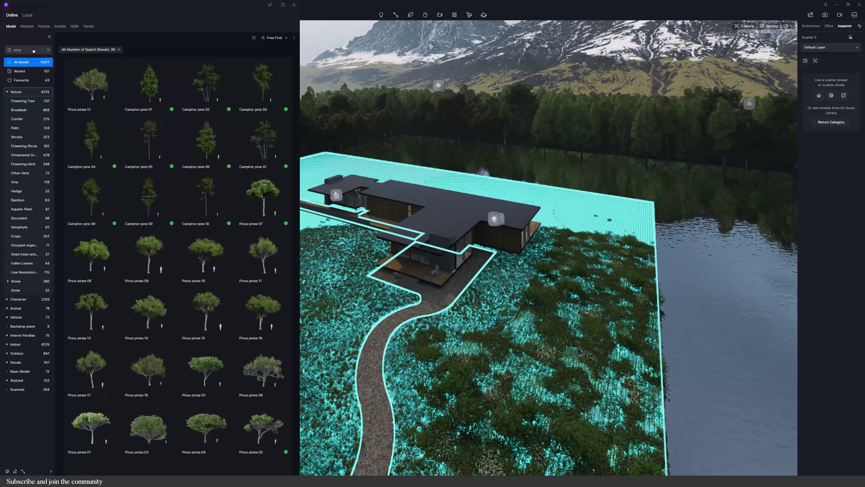
pyautogui.click(215, 194)
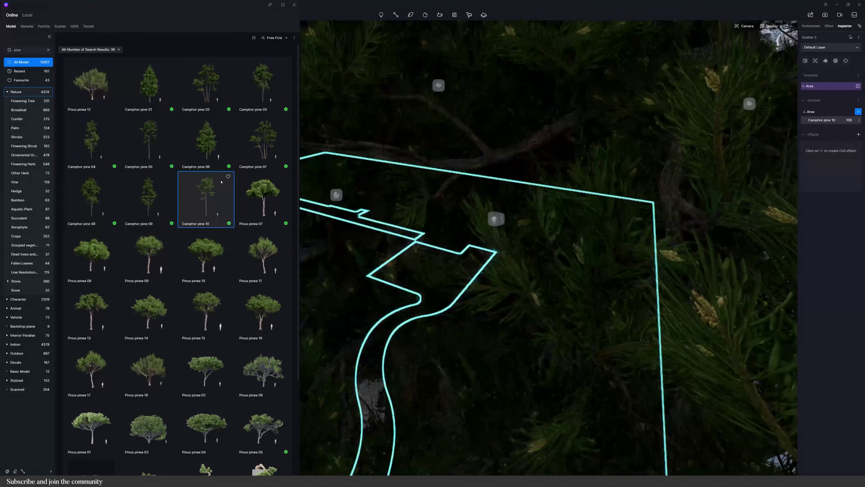
pyautogui.click(148, 135)
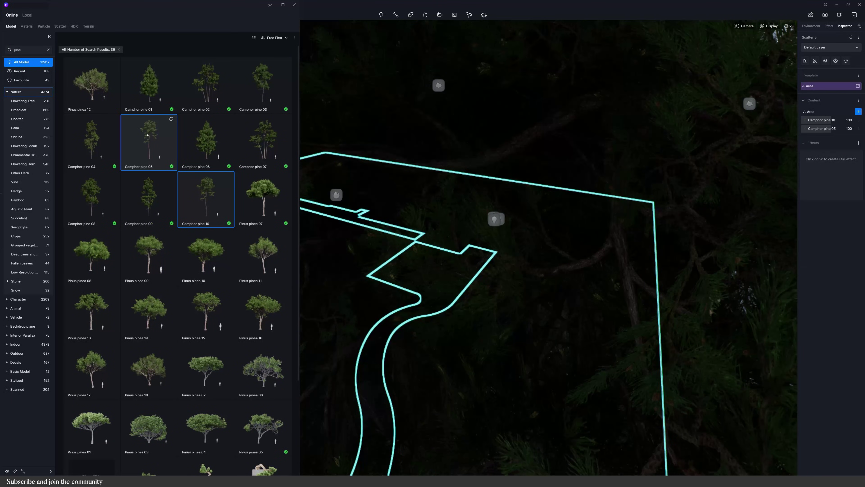
pyautogui.click(820, 112)
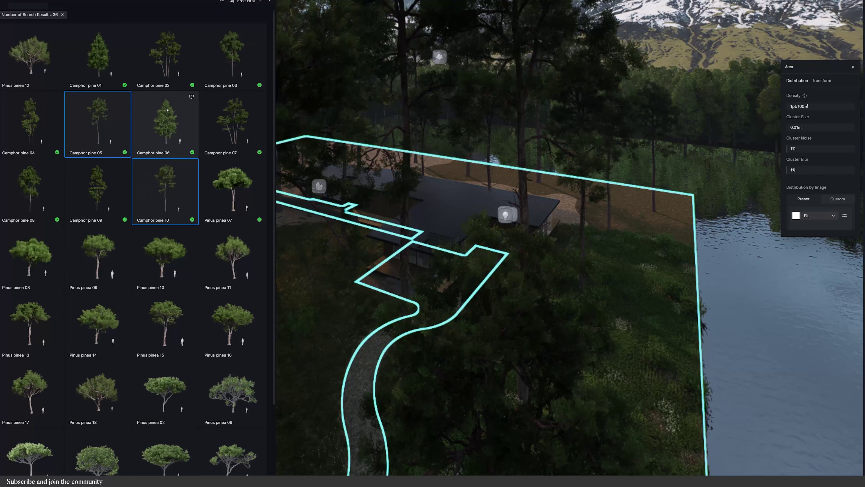
# Search the models for alnus, add two Alnus cremastogyne trees to the scatter, and set the scaling of the last one to 70
pyautogui.click(62, 15)
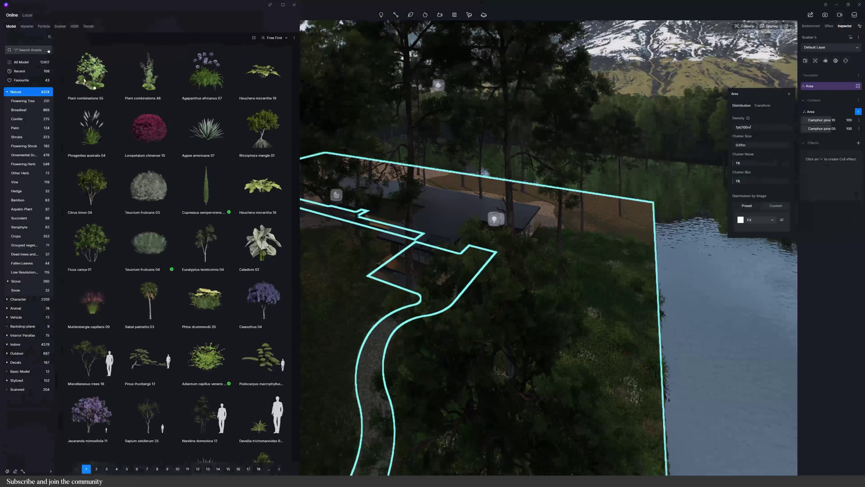
pyautogui.click(49, 51)
pyautogui.write('alnus')
pyautogui.press('Return')
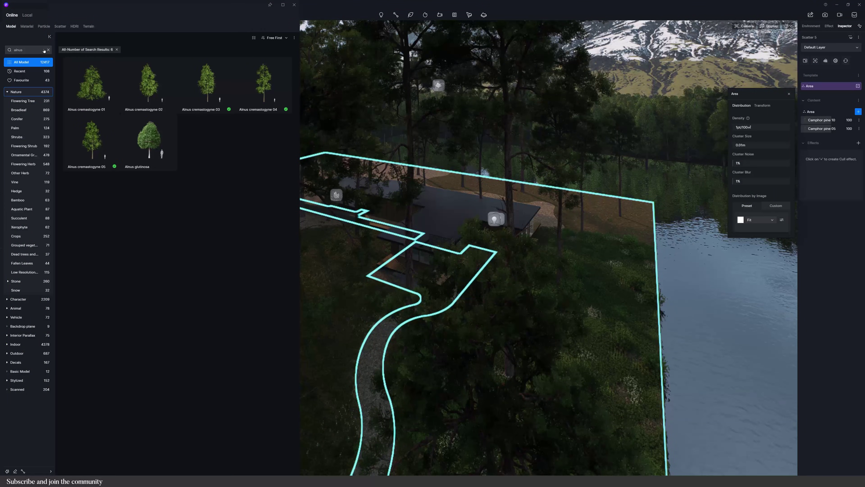
pyautogui.click(264, 84)
pyautogui.click(214, 85)
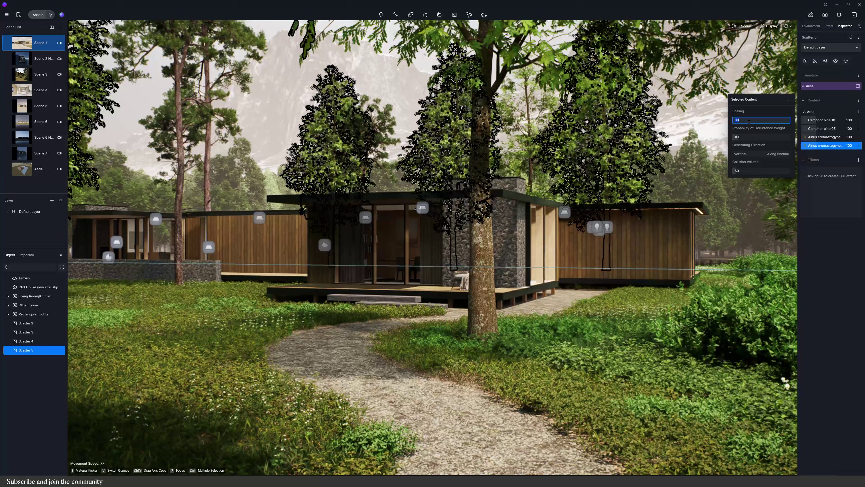
pyautogui.write('70')
pyautogui.press('Return')
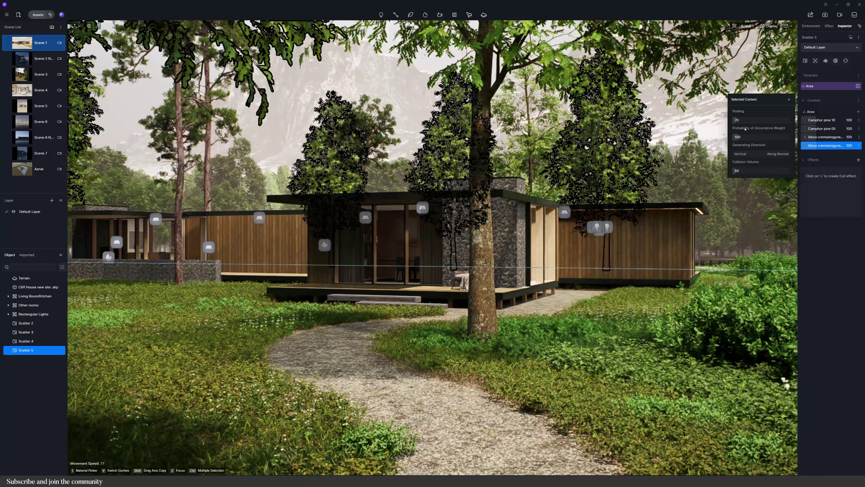
# Change the tree scatter's distribution image, trying the cell-network and vertical-streak presets before picking another preset pattern
pyautogui.click(810, 111)
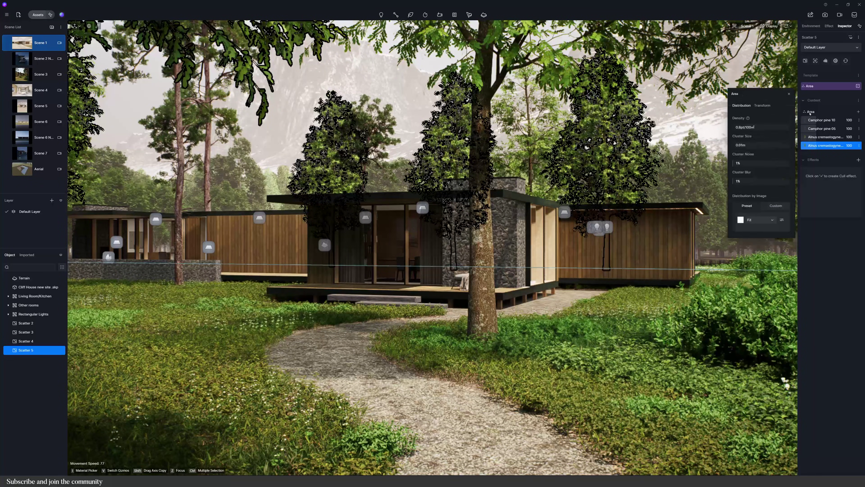
pyautogui.click(741, 220)
pyautogui.click(686, 188)
pyautogui.click(747, 205)
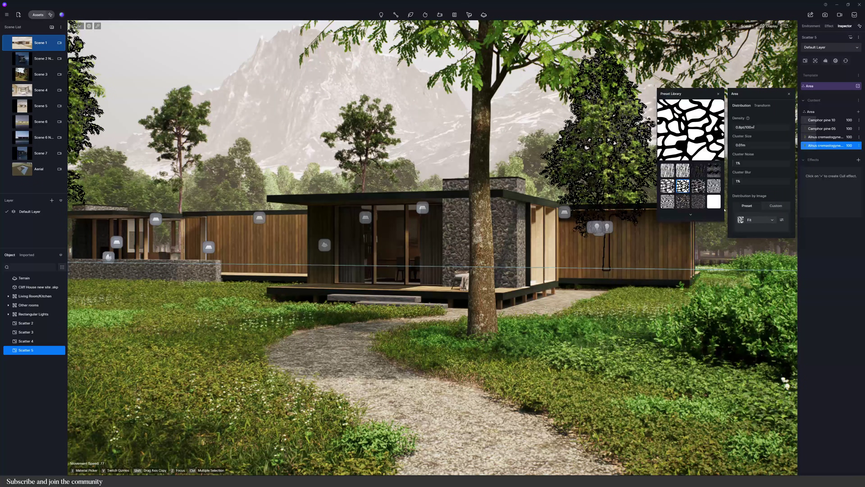
pyautogui.click(684, 173)
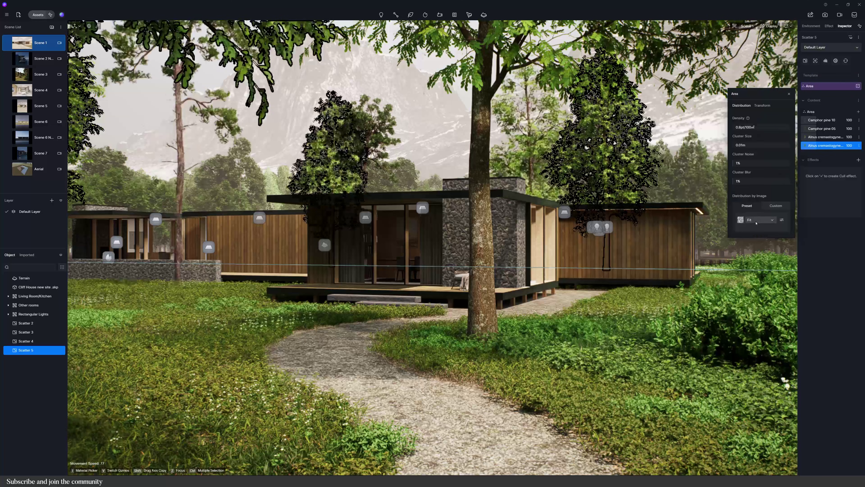
pyautogui.click(740, 219)
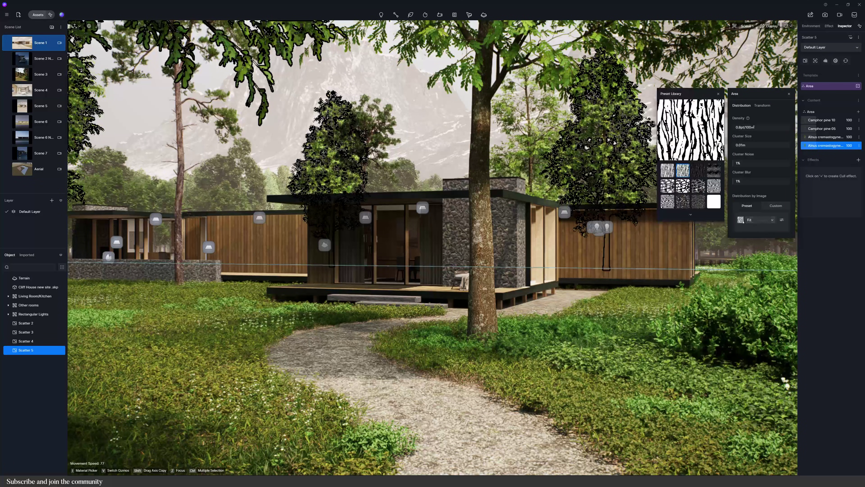
pyautogui.scroll(-3, 701, 193)
pyautogui.click(698, 192)
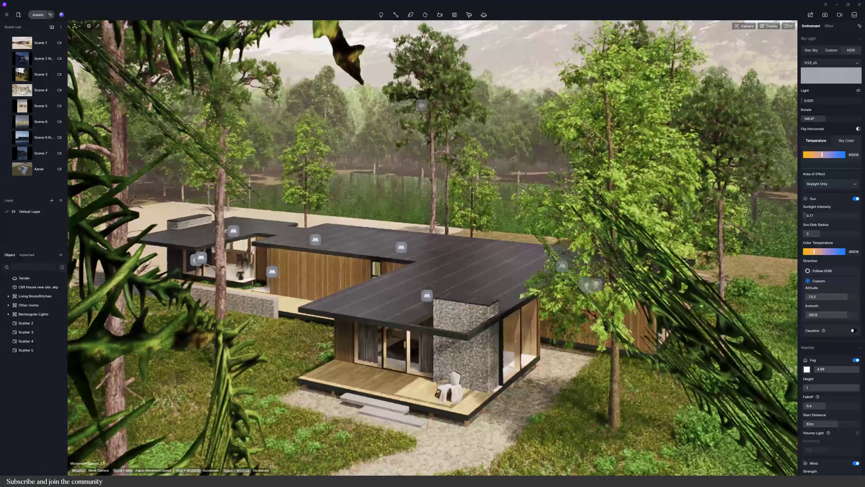
# Detach the Alnus tree growing through the wooden deck beside the house from the tree scatter
pyautogui.press('w')
pyautogui.press('a')
pyautogui.press('w')
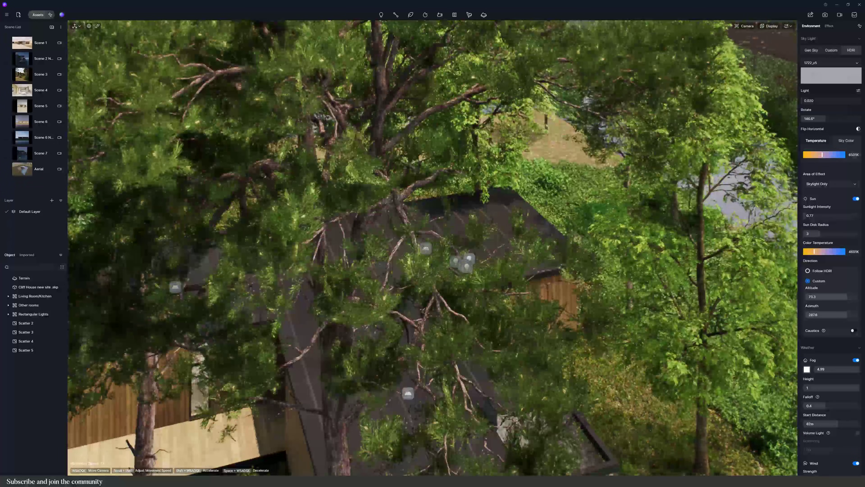
pyautogui.press('a')
pyautogui.press('s')
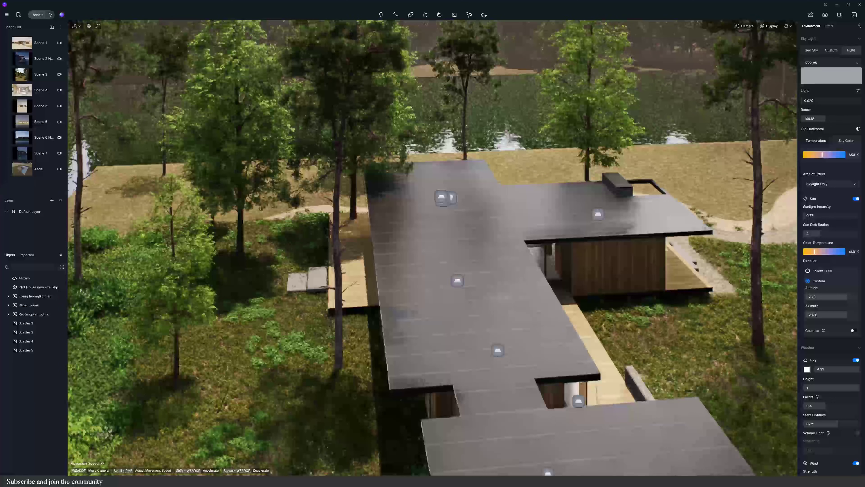
pyautogui.moveTo(435, 360); pyautogui.dragTo(465, 361, button='right')
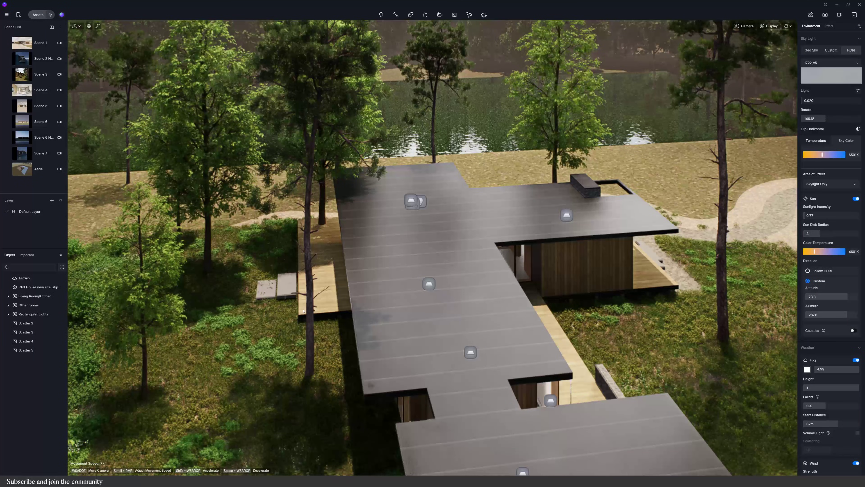
pyautogui.doubleClick(322, 209)
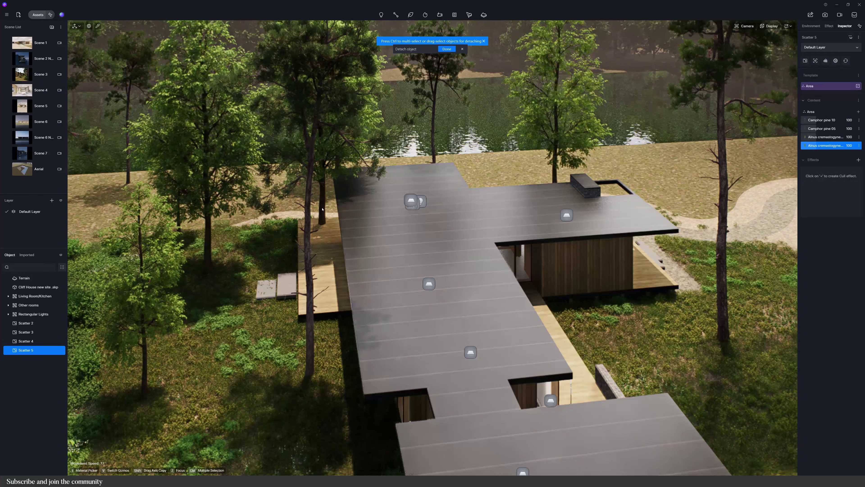
pyautogui.click(322, 208)
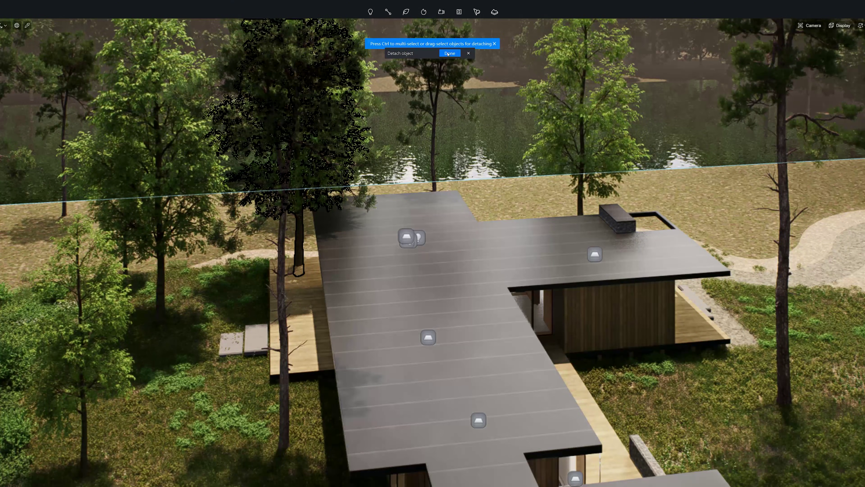
pyautogui.click(443, 54)
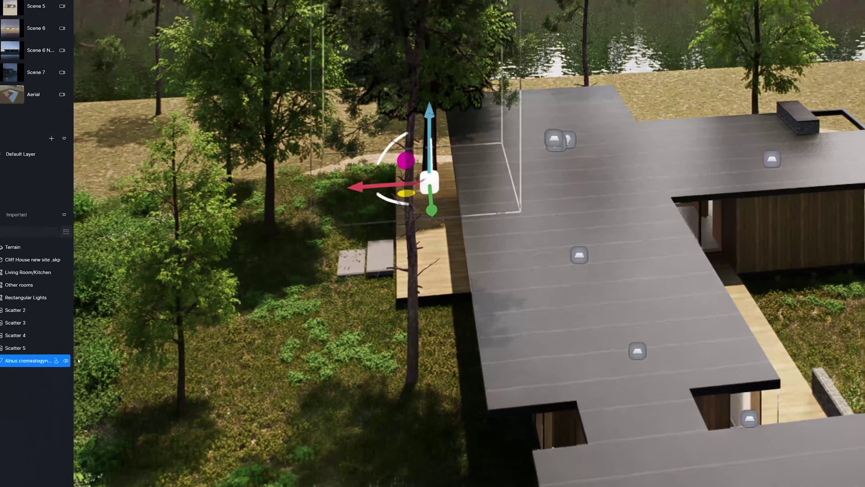
# Hide the detached Alnus tree at the wooden deck
pyautogui.press('Delete')
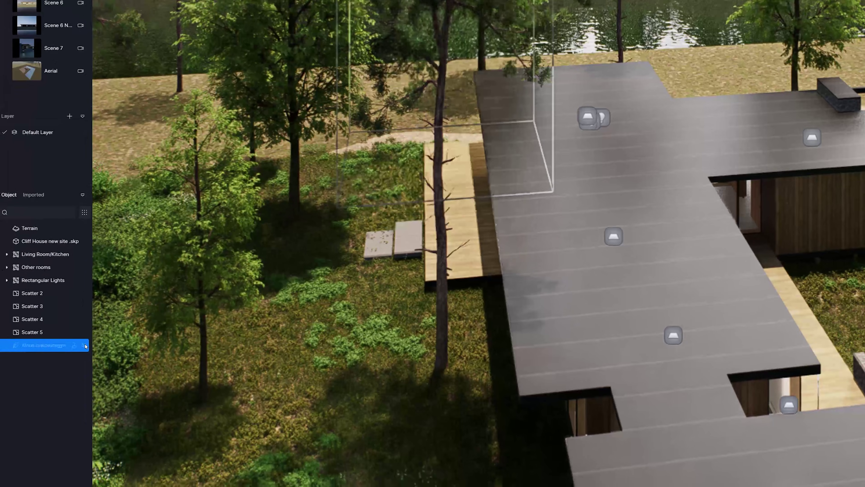
pyautogui.moveTo(466, 185); pyautogui.dragTo(466, 155)
pyautogui.press('Delete')
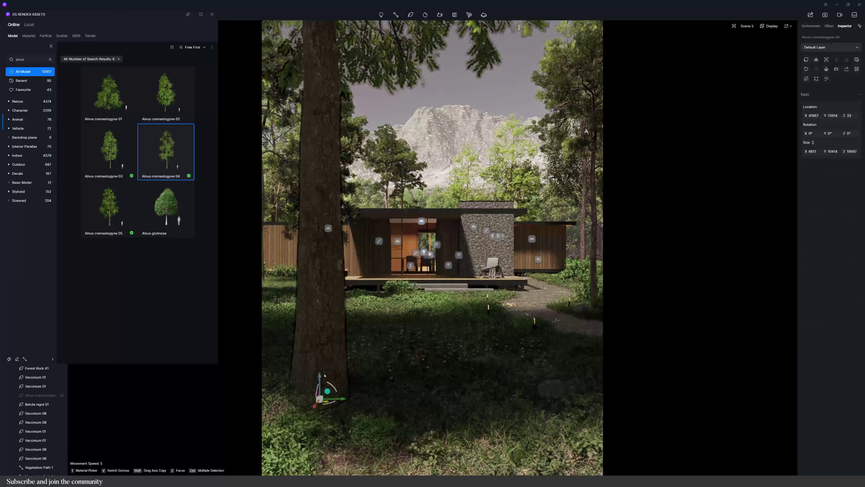
# Reposition the Alnus cremastogyne 04 tree in the foreground of Scene 5
pyautogui.moveTo(325, 376); pyautogui.dragTo(324, 403)
pyautogui.press('Escape')
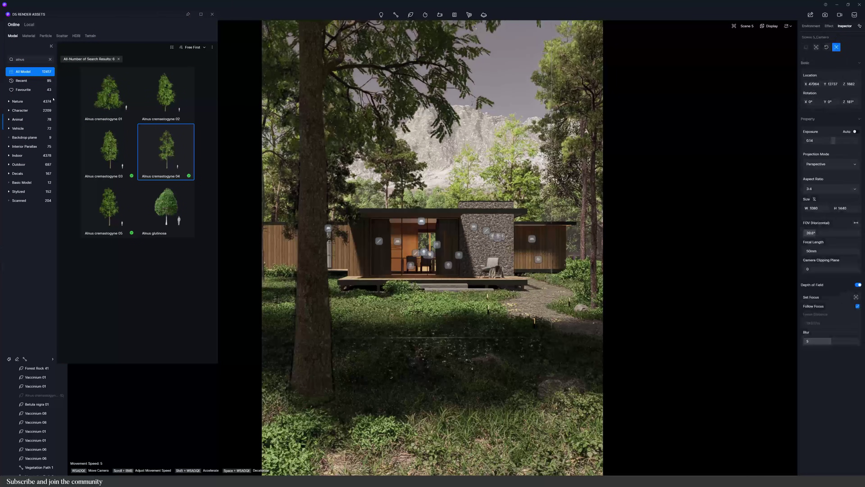
# Search the models for vaccinium, place Vaccinium 01 near the base of the foreground tree, and pick Vaccinium 08 for placement
pyautogui.click(29, 60)
pyautogui.write('vaccinium')
pyautogui.press('Return')
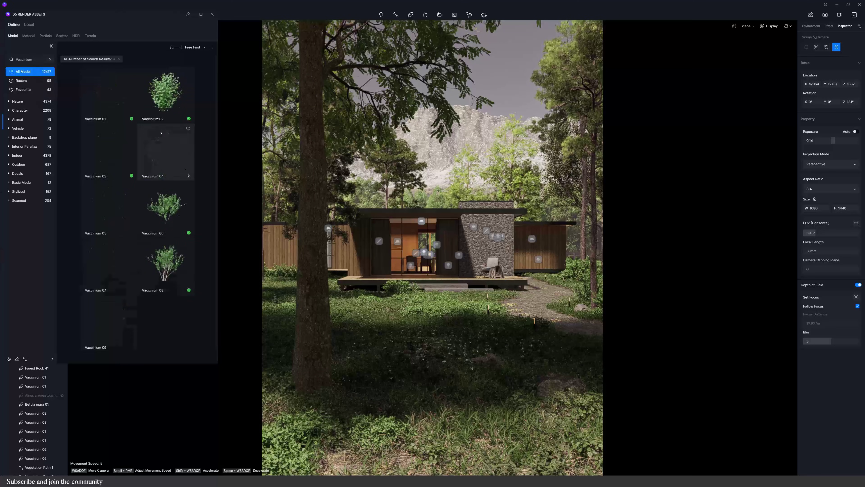
pyautogui.click(337, 445)
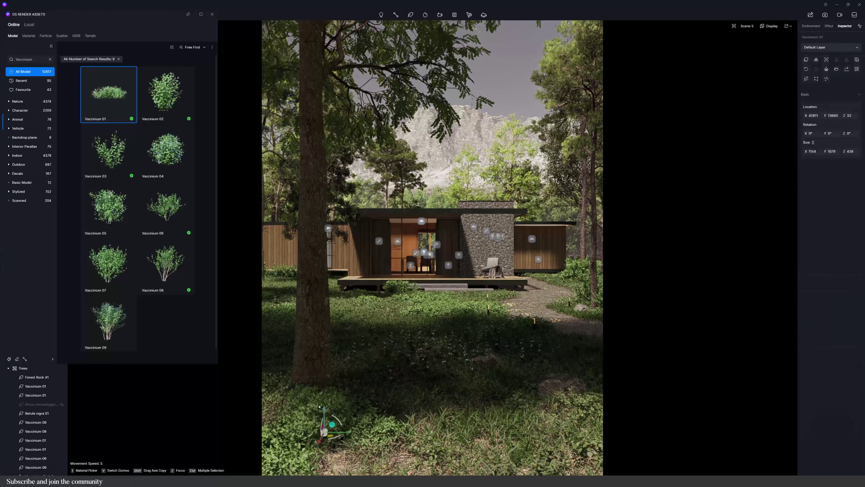
pyautogui.click(166, 264)
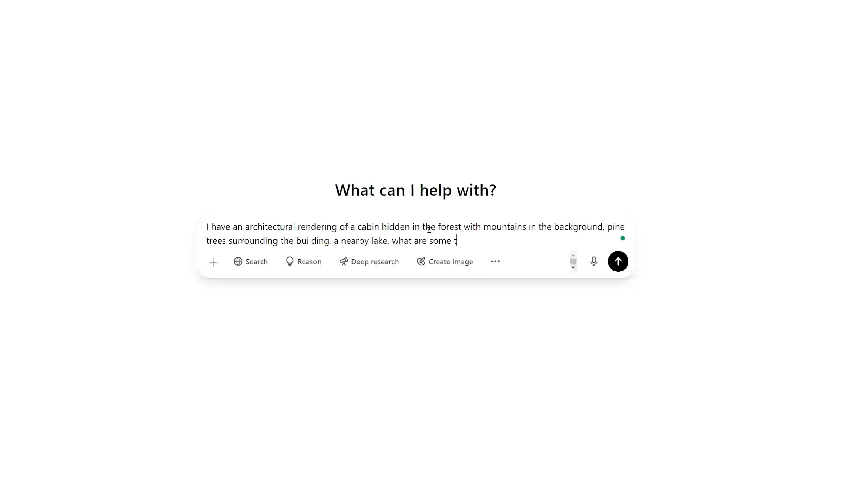
# Write a ChatGPT prompt asking which typical plants and shrubs can be found around a forest cabin with mountains, pine trees and a lake
pyautogui.write('ypical plants and shu')
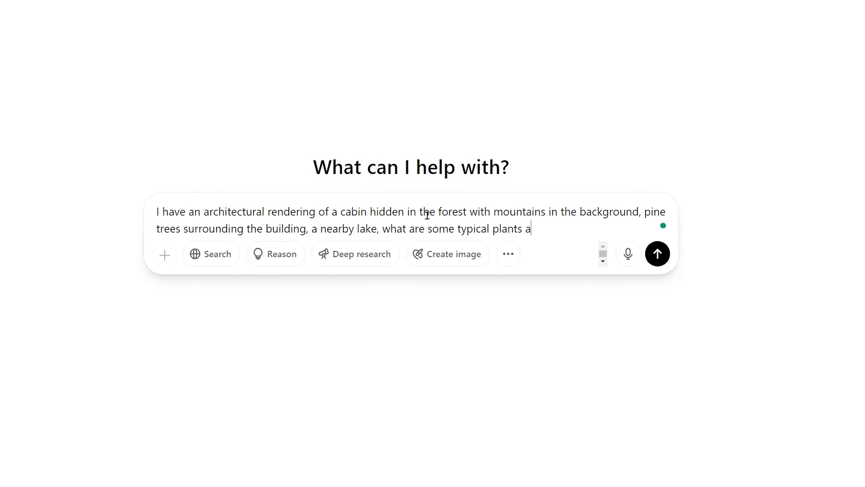
pyautogui.write('rbs ')
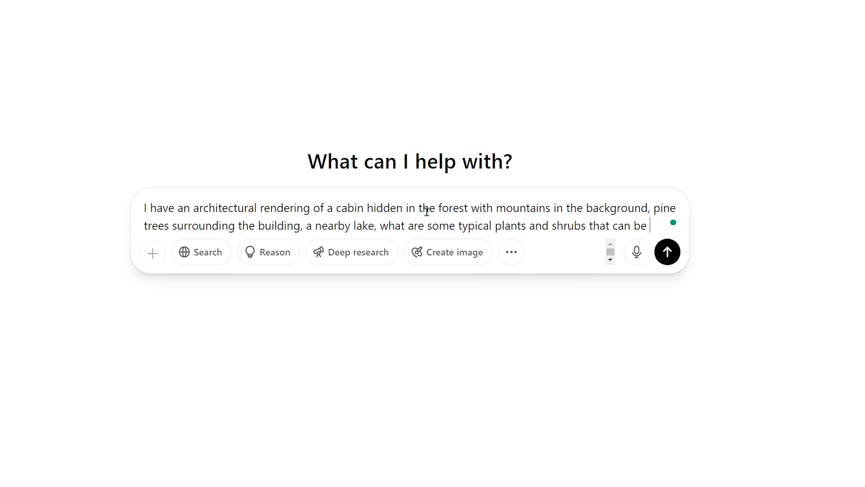
pyautogui.write('that can be found inth')
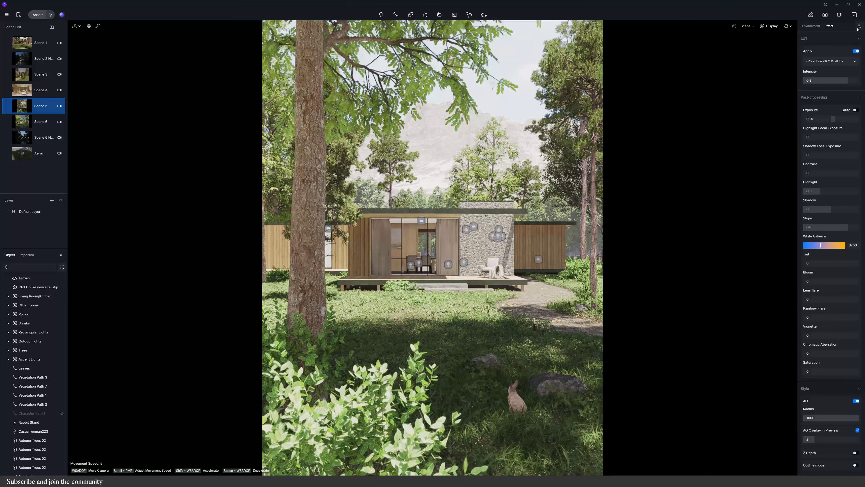
# Load the forest house image, the first file in the Inspo folder, as the AI Atmosphere Match reference for Scene 5
pyautogui.click(860, 26)
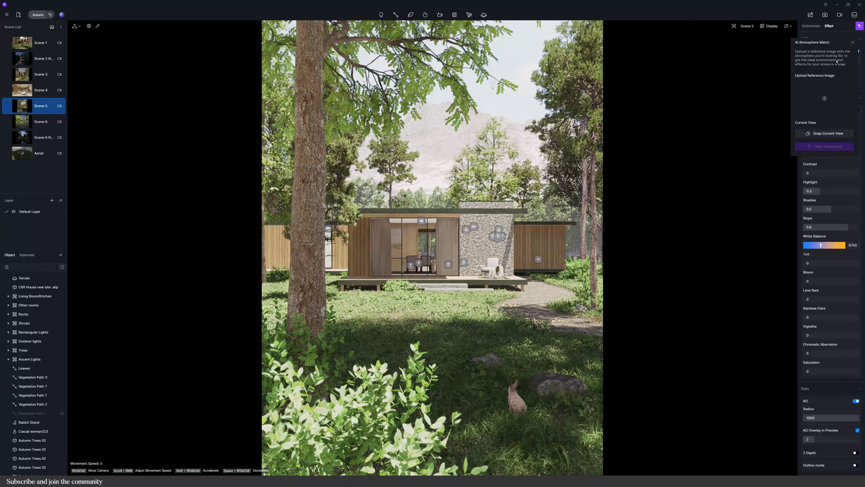
pyautogui.click(824, 99)
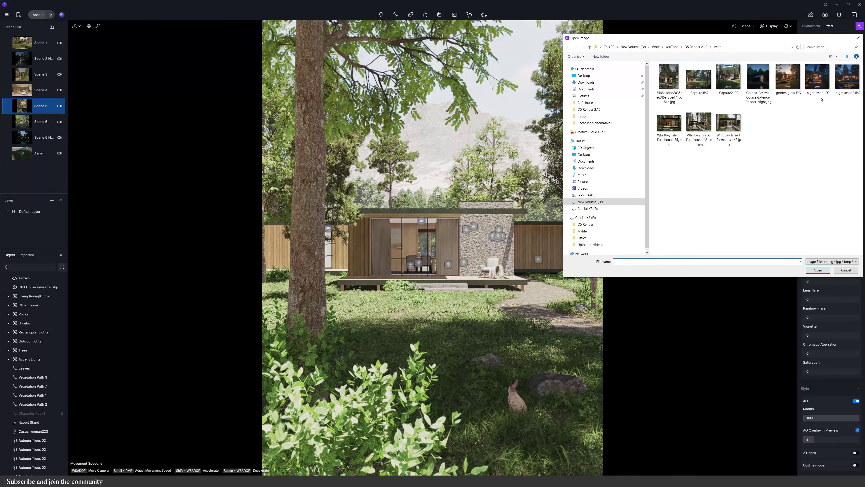
pyautogui.moveTo(785, 38); pyautogui.dragTo(493, 110)
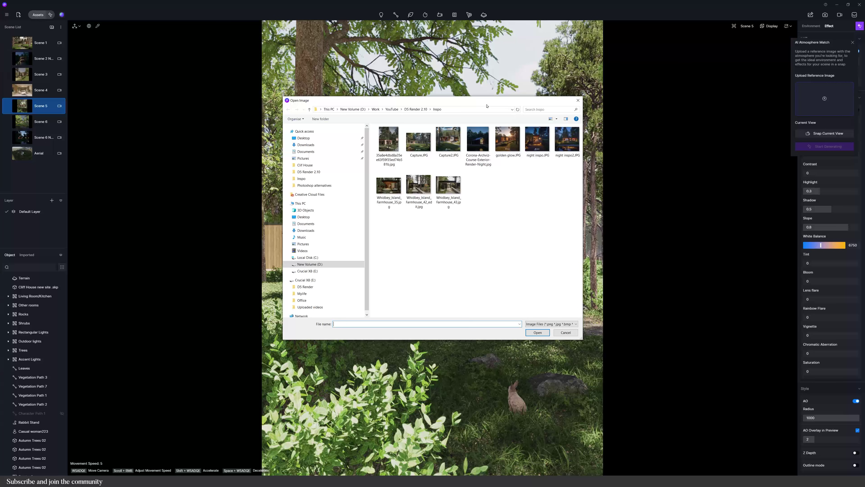
pyautogui.click(389, 140)
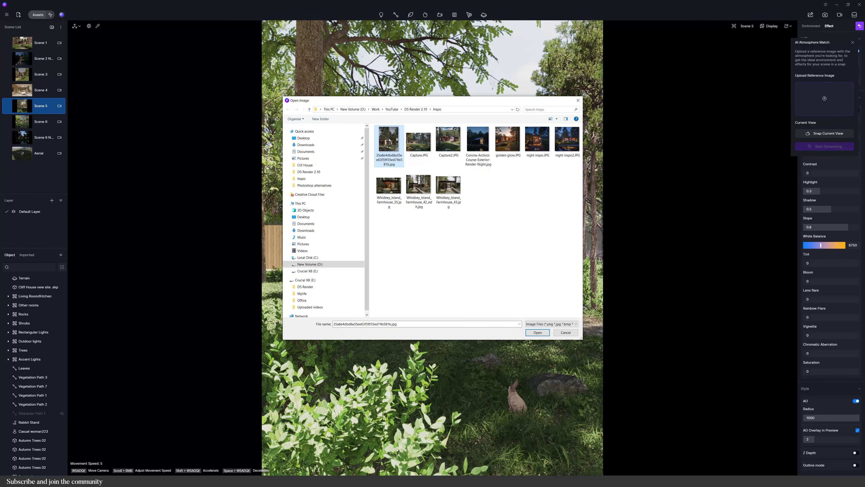
pyautogui.doubleClick(387, 141)
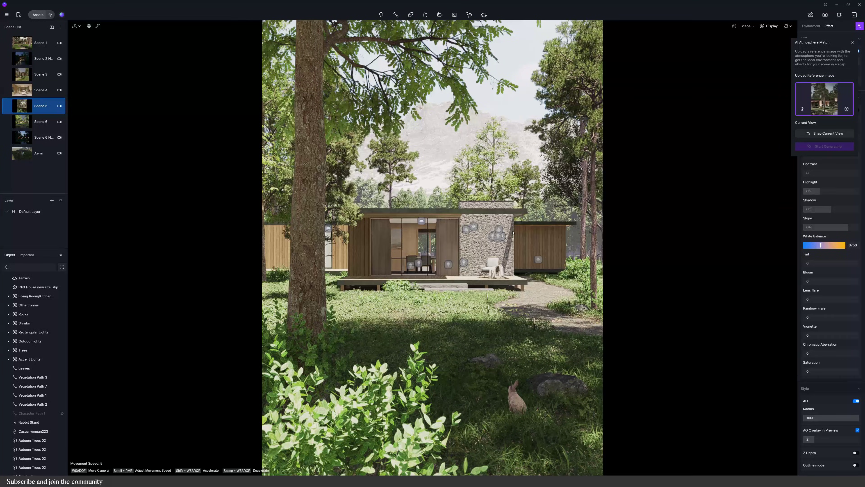
# Snap the current Scene 5 view, generate the atmosphere match from the reference image, and apply it
pyautogui.click(826, 133)
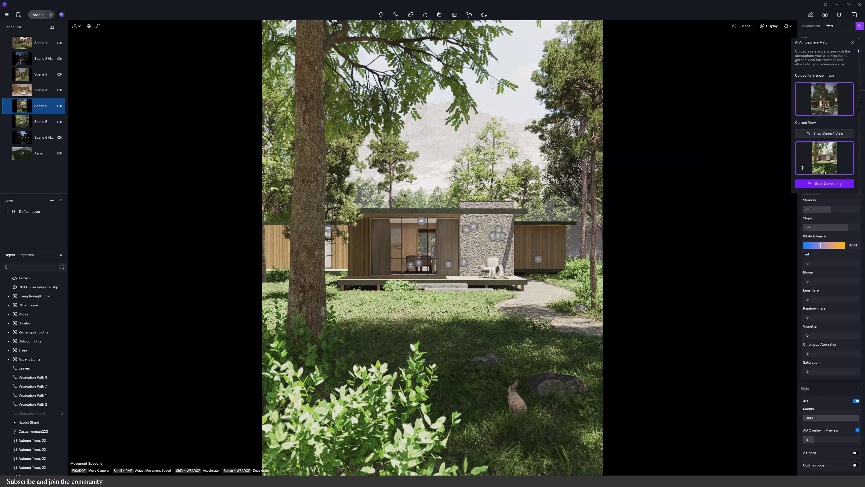
pyautogui.click(829, 184)
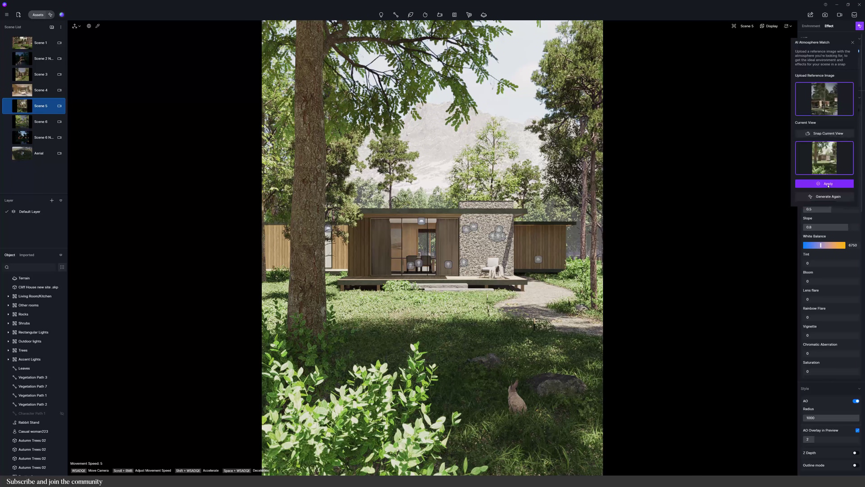
pyautogui.click(828, 184)
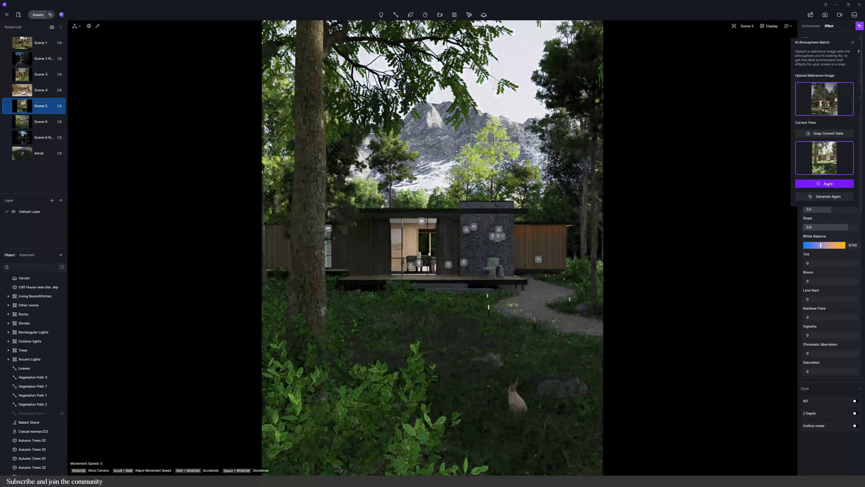
# Compare the matched Scene 5 view side by side with the reference photo, then close the photo and AI Atmosphere Match
pyautogui.hotkey('alt', 'Tab')
pyautogui.moveTo(507, 300); pyautogui.dragTo(207, 284)
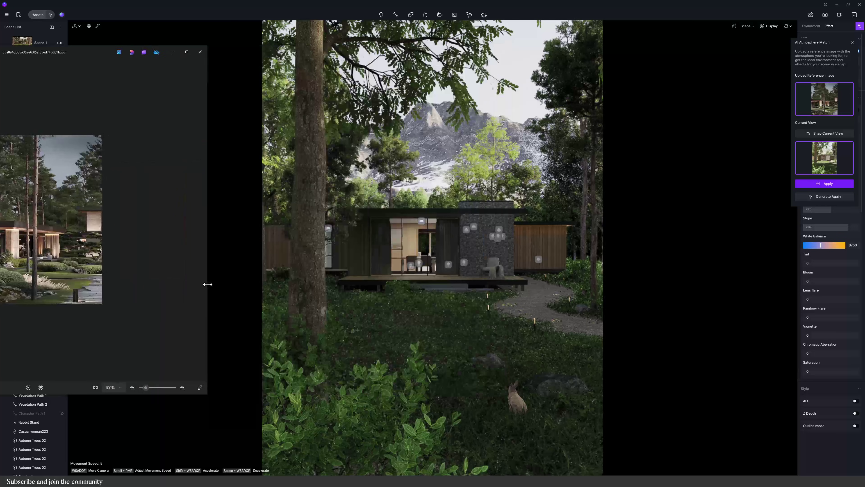
pyautogui.moveTo(102, 51); pyautogui.dragTo(240, 46)
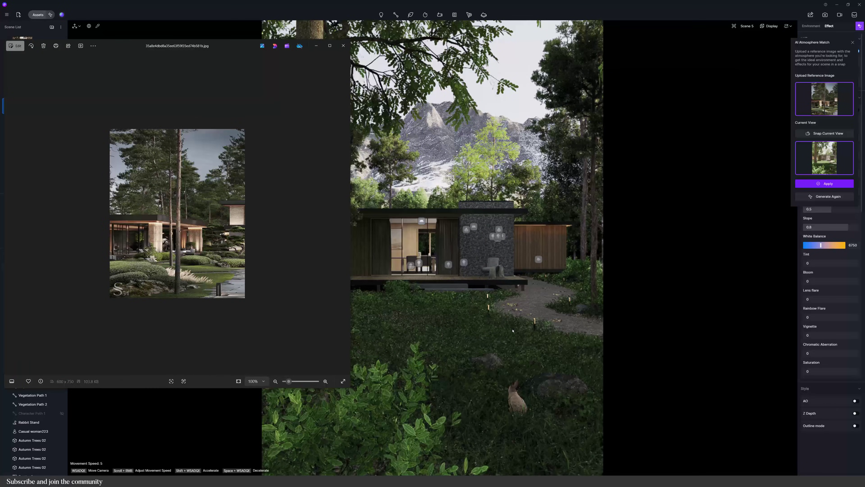
pyautogui.click(343, 45)
pyautogui.click(853, 43)
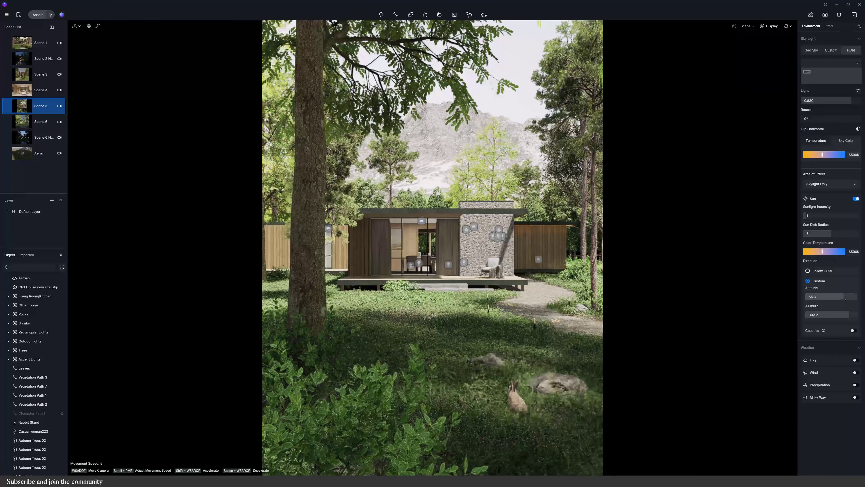
# Fine-tune the altitude of the custom sun direction in Scene 5
pyautogui.moveTo(843, 298); pyautogui.dragTo(841, 304)
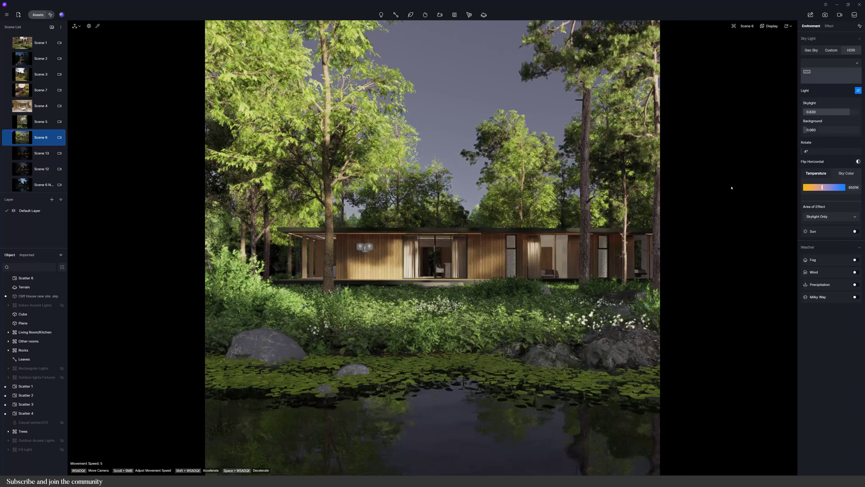
# Set Scene 6's HDRI sky to Sunset Glow 04, with skylight at 0.780 and the sky rotated to about 180°
pyautogui.click(857, 63)
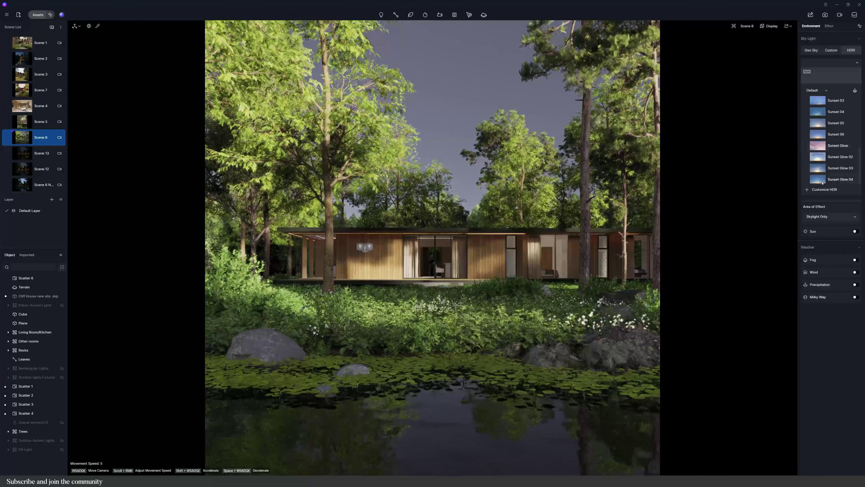
pyautogui.click(831, 179)
pyautogui.click(856, 63)
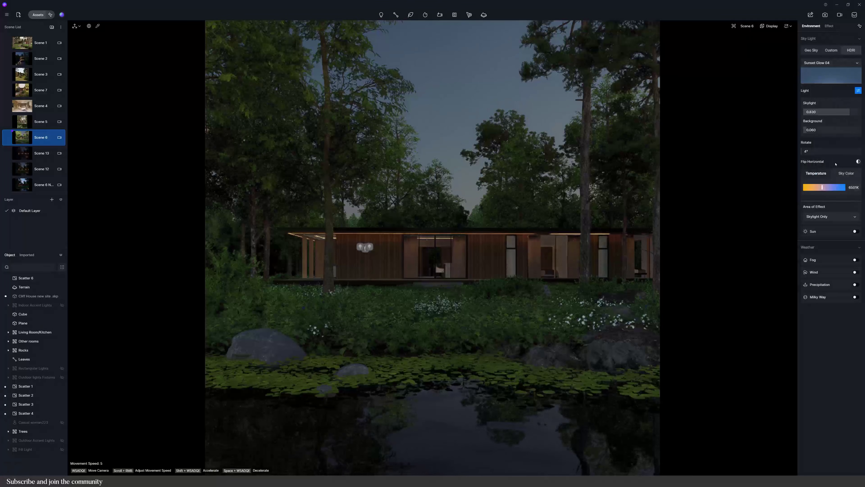
pyautogui.moveTo(846, 113)
pyautogui.mouseDown()
pyautogui.moveTo(819, 114)
pyautogui.moveTo(845, 121)
pyautogui.mouseUp()
pyautogui.moveTo(827, 155); pyautogui.dragTo(842, 157)
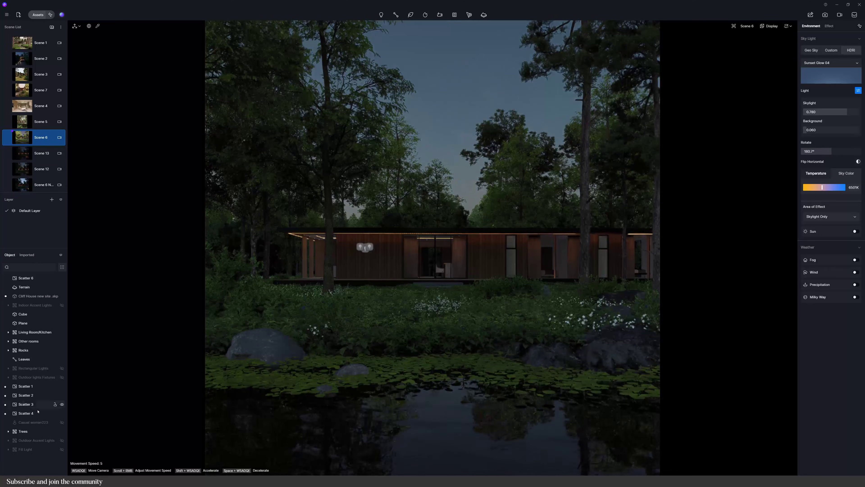
# Show the Fill Light, Outdoor Accent Lights, Outdoor lights Fixtures and Rectangular Lights groups and the seated woman in the dusk scene
pyautogui.click(62, 450)
pyautogui.click(62, 440)
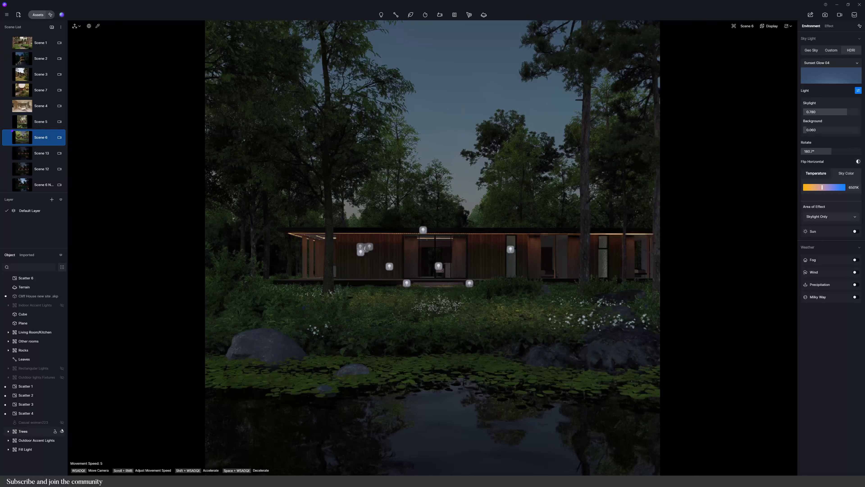
pyautogui.click(62, 377)
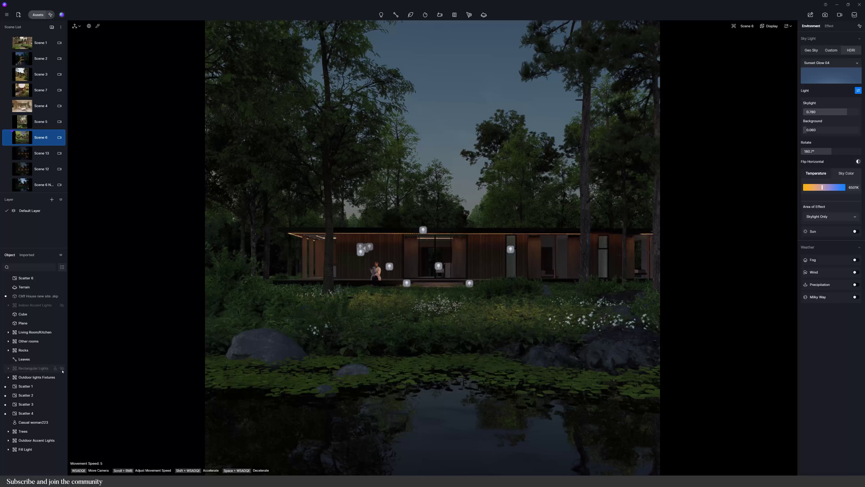
pyautogui.click(62, 368)
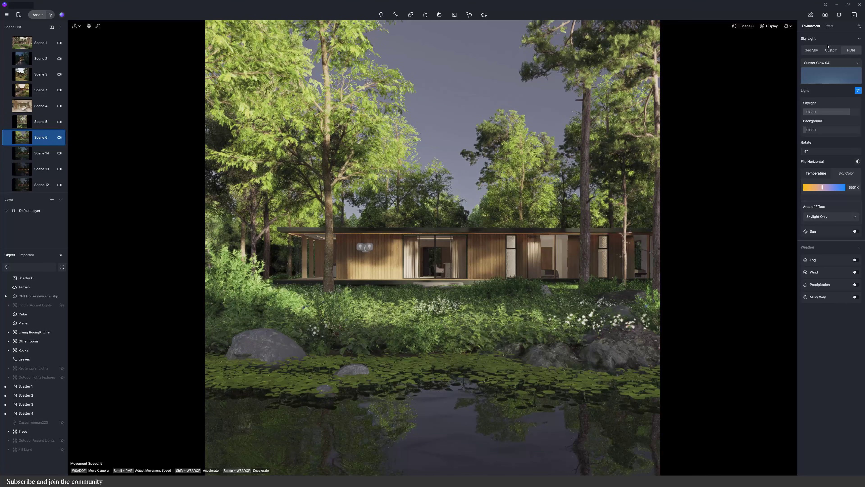
# Switch Scene 6 to a Custom Night sky without clouds and set the post-processing shadow to 0.43
pyautogui.click(831, 50)
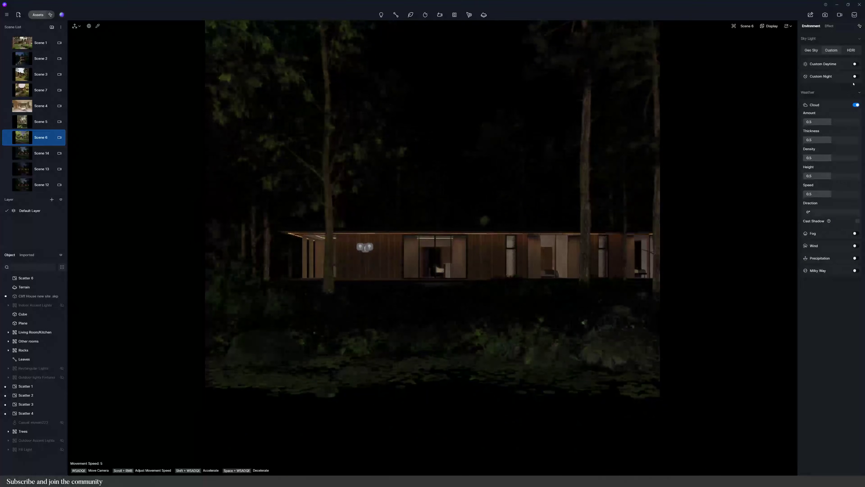
pyautogui.click(856, 231)
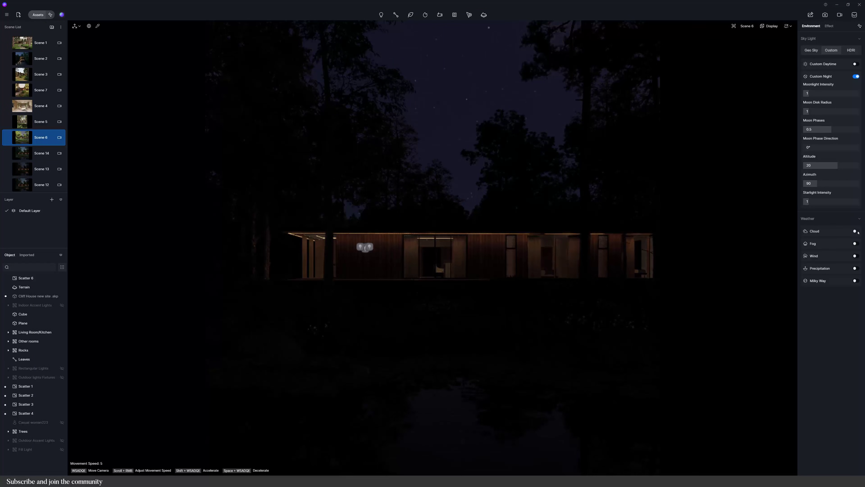
pyautogui.click(830, 25)
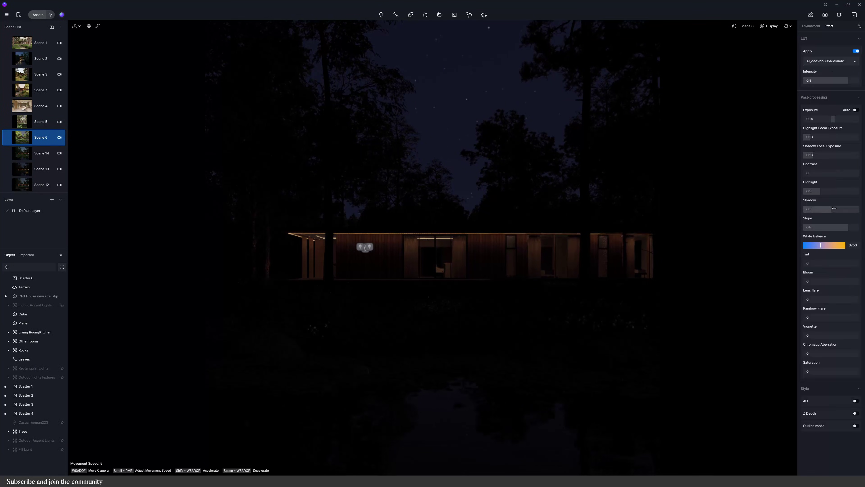
pyautogui.moveTo(834, 208); pyautogui.dragTo(827, 209)
# Show the Rectangular Lights, Outdoor lights Fixtures and Fill Light groups and the seated woman in the night scene
pyautogui.click(62, 368)
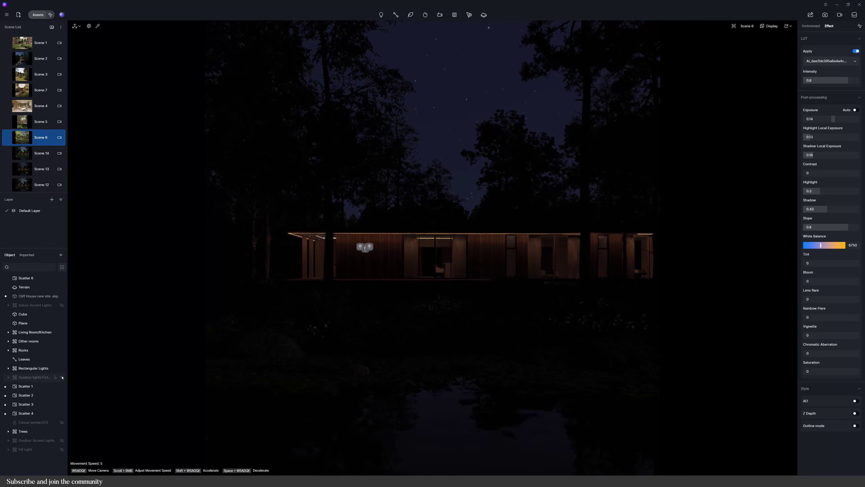
pyautogui.click(62, 377)
pyautogui.click(62, 422)
pyautogui.click(62, 449)
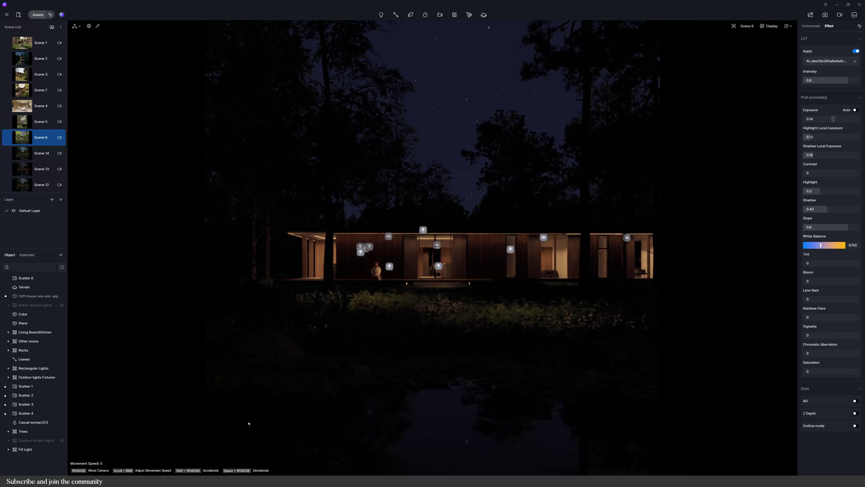
# Set the night sky's moonlight intensity to 6.55 and its azimuth to 5
pyautogui.click(811, 26)
pyautogui.moveTo(829, 95); pyautogui.dragTo(840, 99)
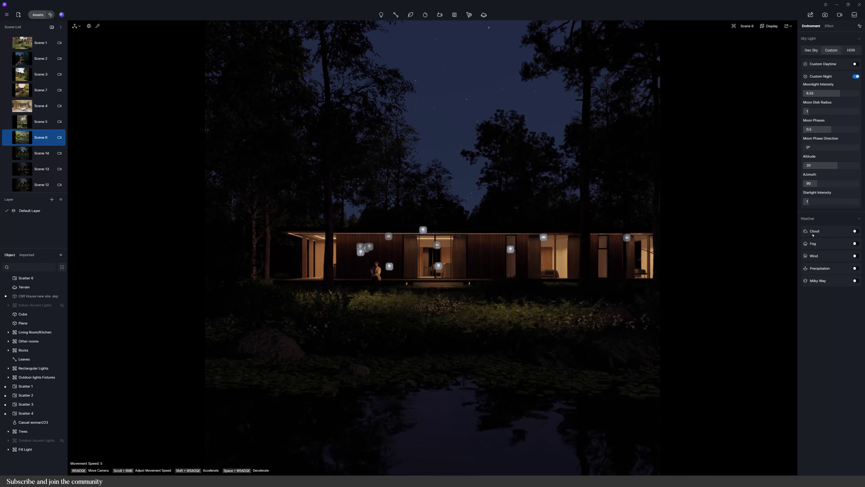
pyautogui.moveTo(818, 185); pyautogui.dragTo(833, 189)
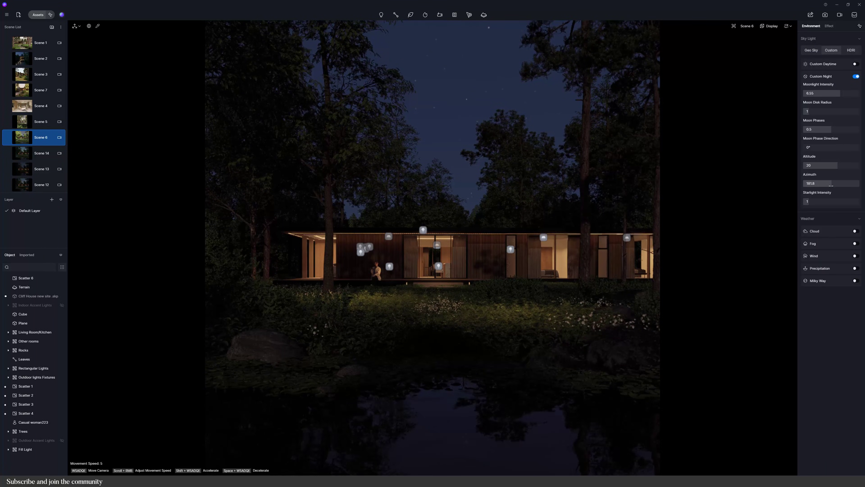
pyautogui.moveTo(832, 190); pyautogui.dragTo(803, 191)
pyautogui.click(813, 183)
pyautogui.press('BackSpace')
pyautogui.write('5')
pyautogui.press('Return')
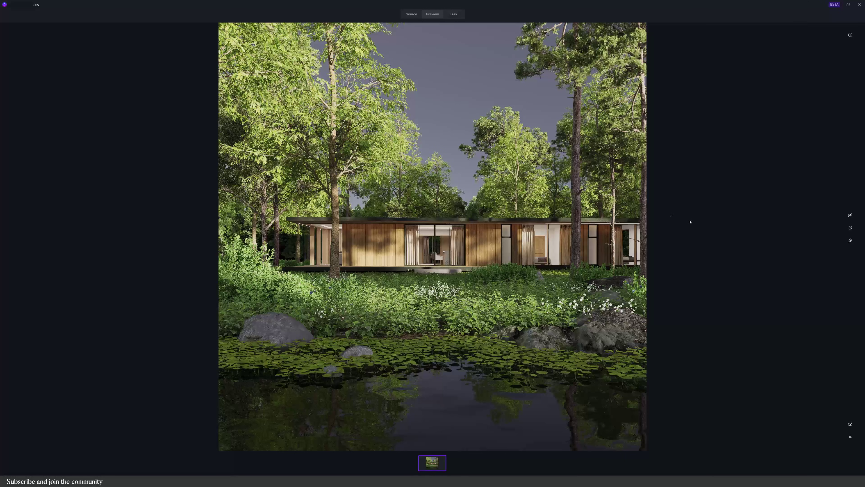
# Inpaint the sky of the rendered lakeside image with the Clear Sky preset and compare the result before and after
pyautogui.click(851, 240)
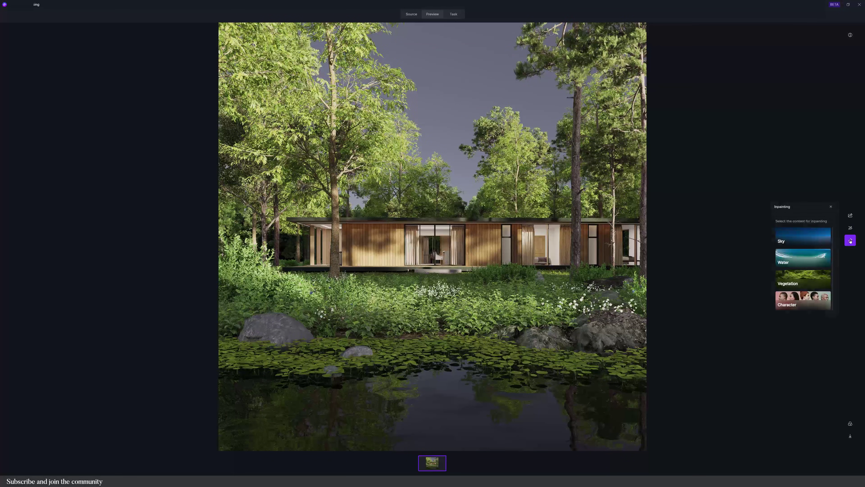
pyautogui.click(812, 234)
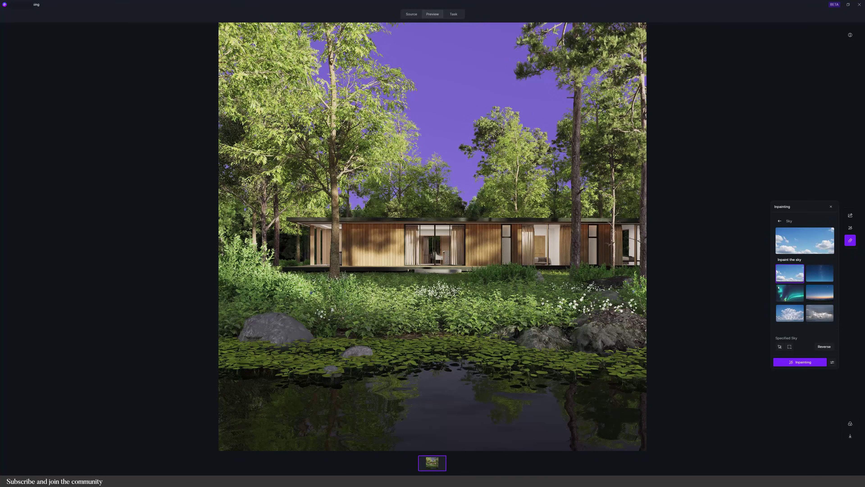
pyautogui.click(781, 317)
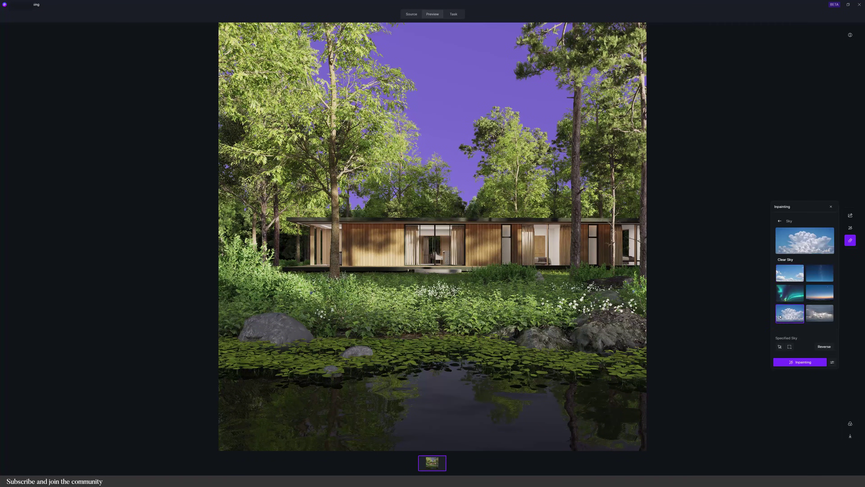
pyautogui.click(795, 363)
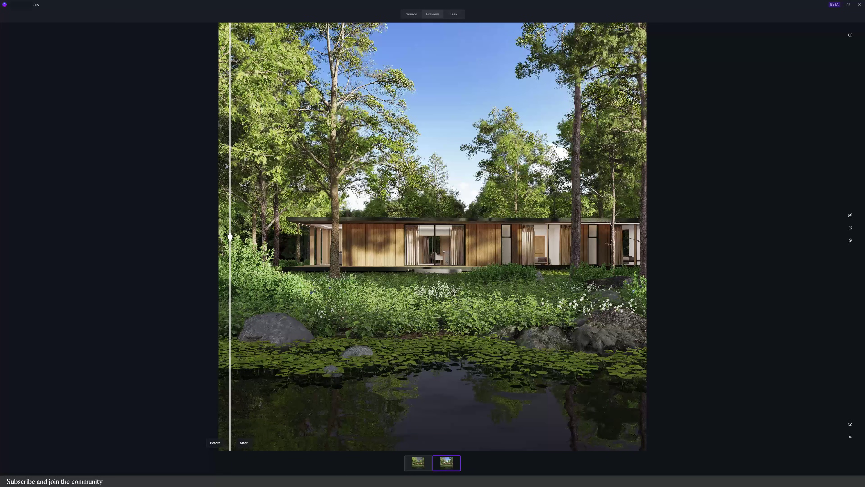
pyautogui.moveTo(238, 338); pyautogui.dragTo(217, 352)
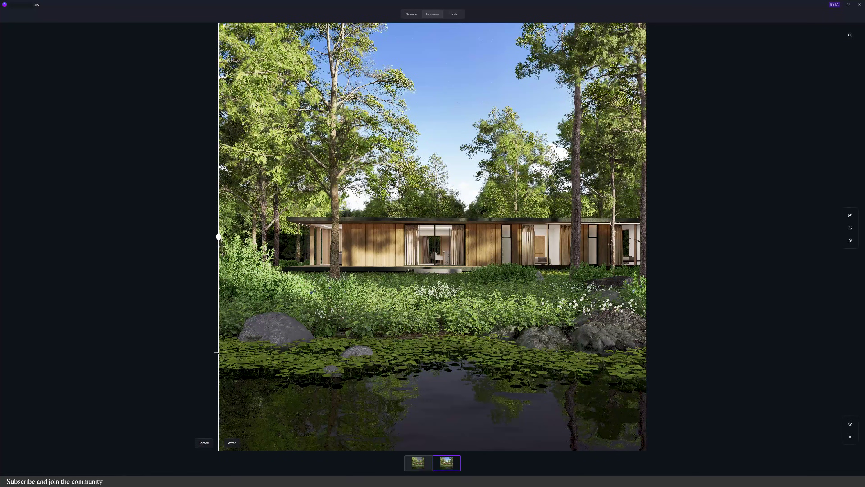
# Inpaint the water of the clear-sky lakeside image with the Lake preset
pyautogui.click(850, 241)
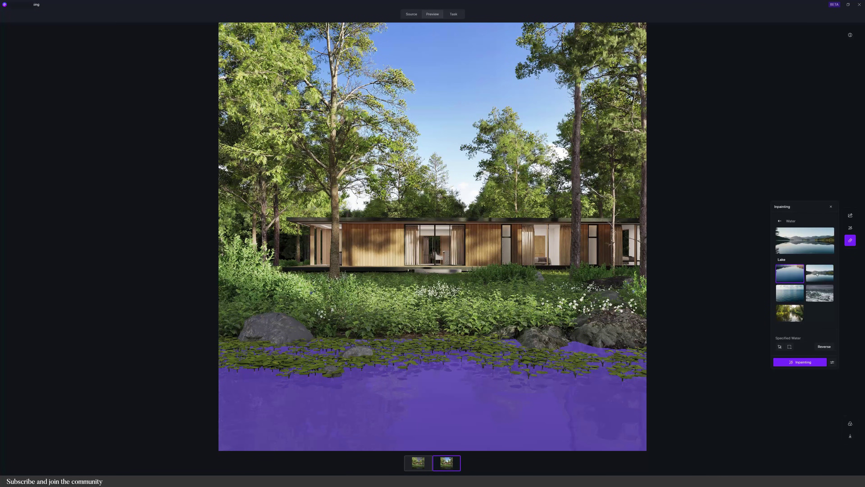
pyautogui.click(817, 275)
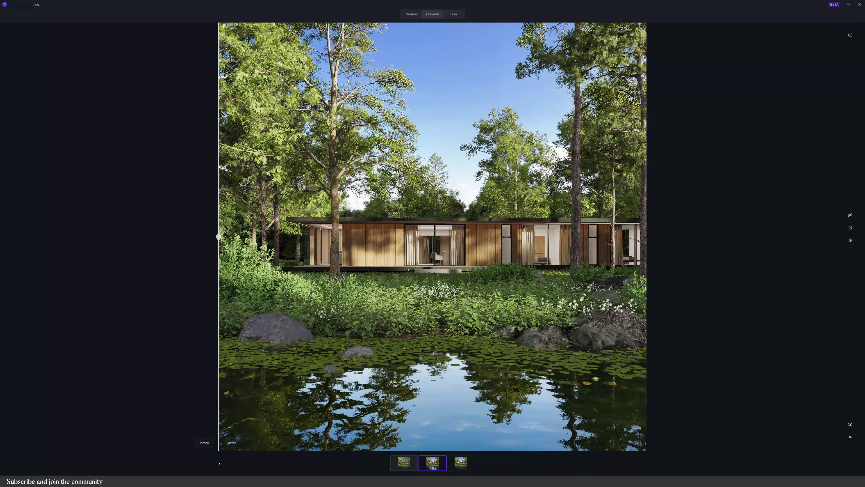
# Return to the version with only the clear sky and inpaint its water with the last water preset, the tree-lined one
pyautogui.click(466, 466)
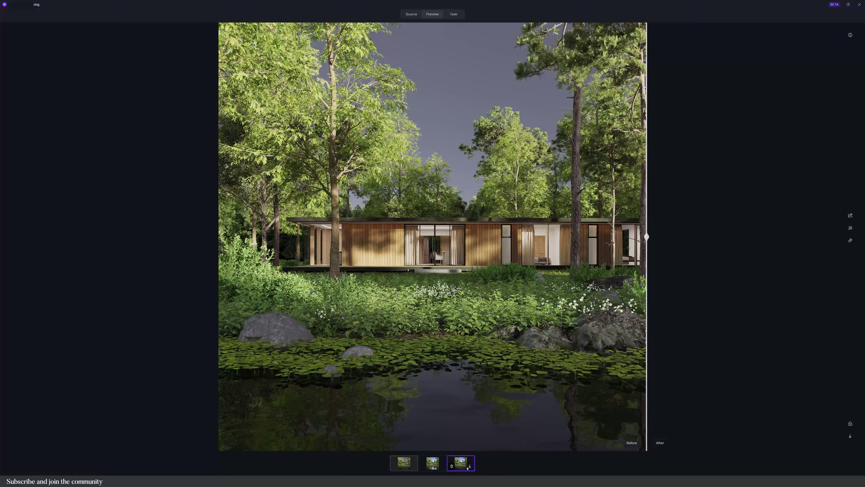
pyautogui.click(850, 240)
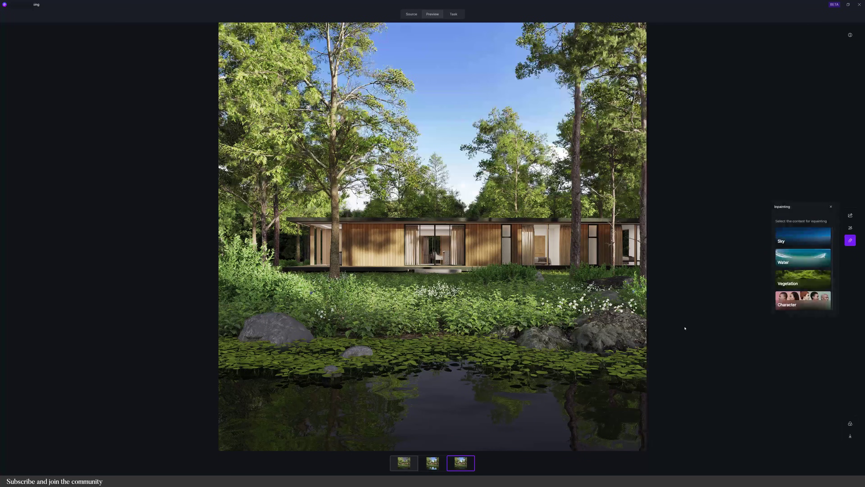
pyautogui.click(793, 262)
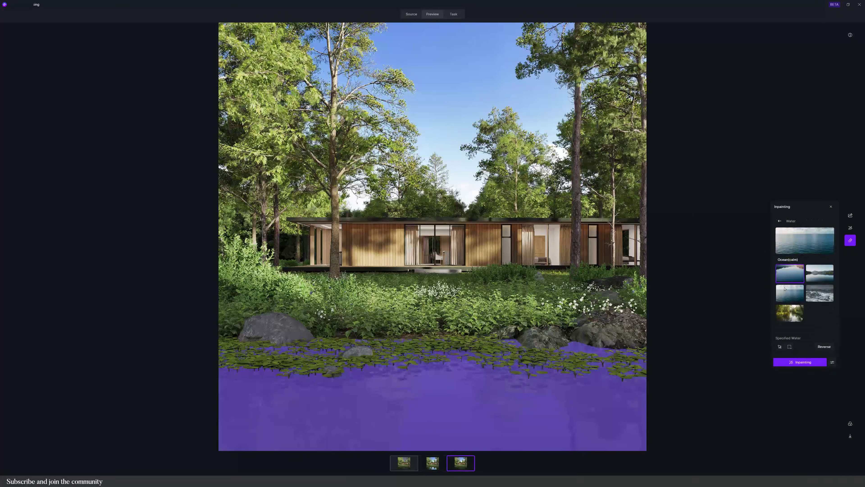
pyautogui.click(790, 313)
pyautogui.click(800, 362)
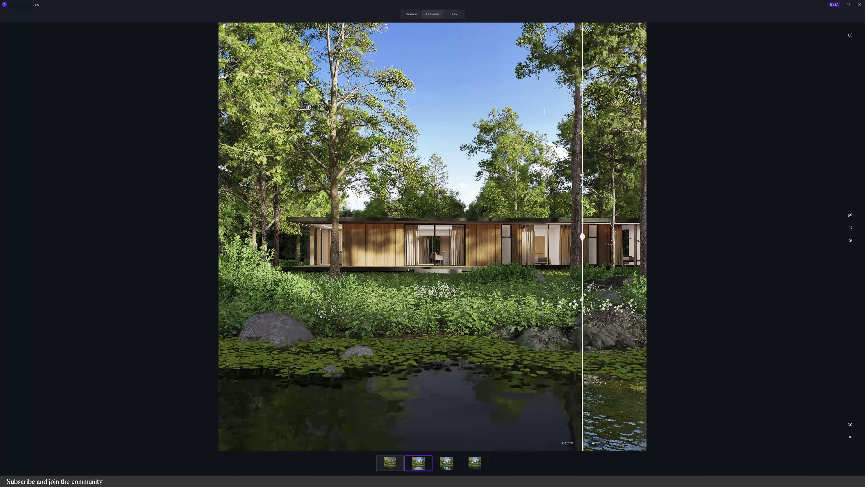
# Adjust the enhancement weight, run the AI Enhancer on the rippled-water image and compare the whole picture before and after
pyautogui.click(850, 215)
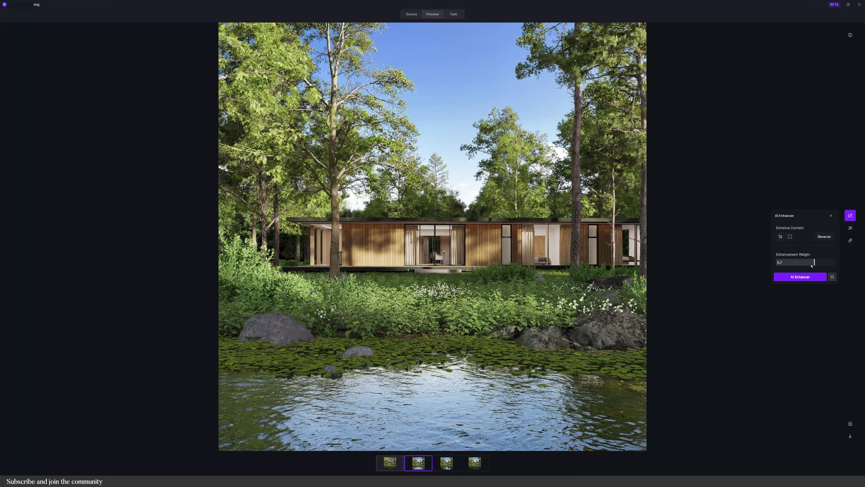
pyautogui.moveTo(811, 265); pyautogui.dragTo(809, 263)
pyautogui.click(799, 277)
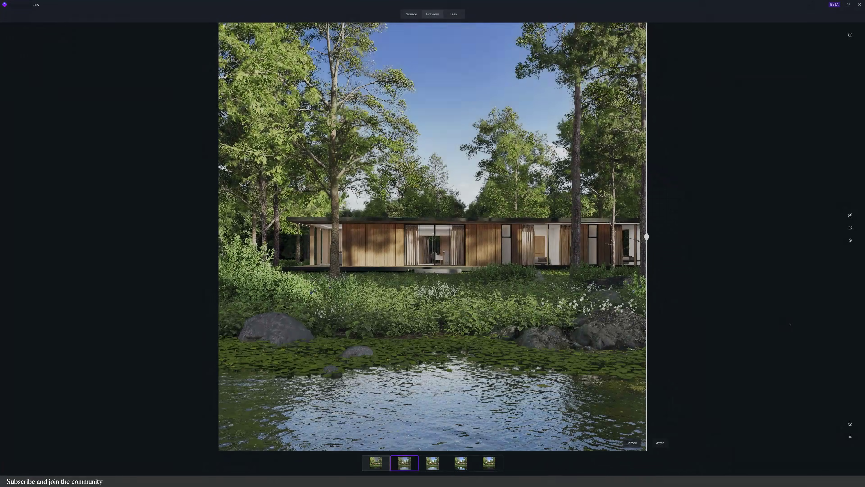
pyautogui.moveTo(647, 345); pyautogui.dragTo(477, 442)
pyautogui.moveTo(435, 370); pyautogui.dragTo(219, 375)
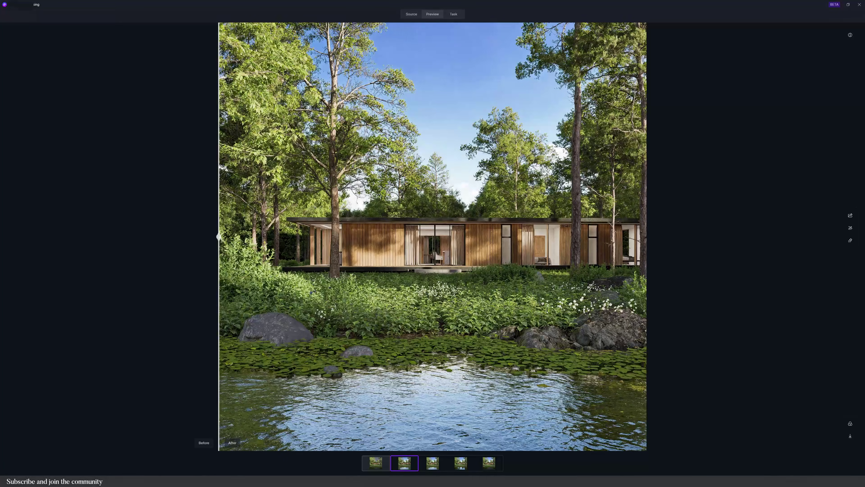
# Apply the realistic Spring AI style transfer to the enhanced lakeside image and compare it before and after, including up close
pyautogui.click(851, 229)
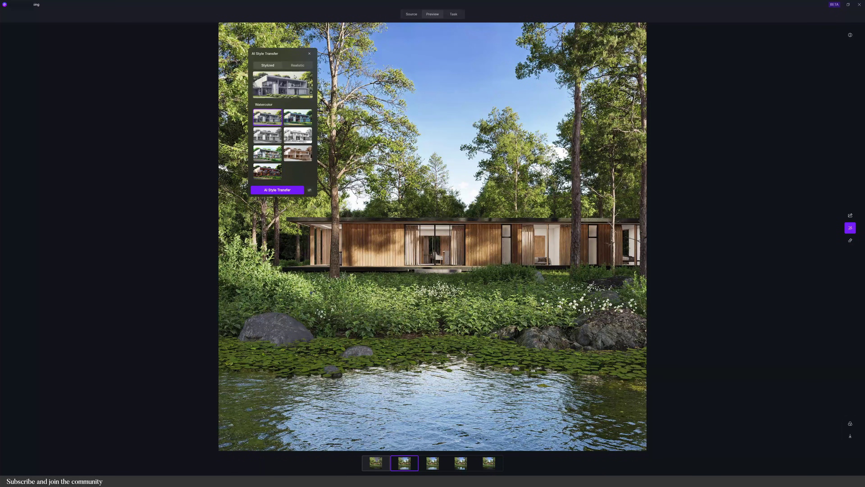
pyautogui.click(297, 65)
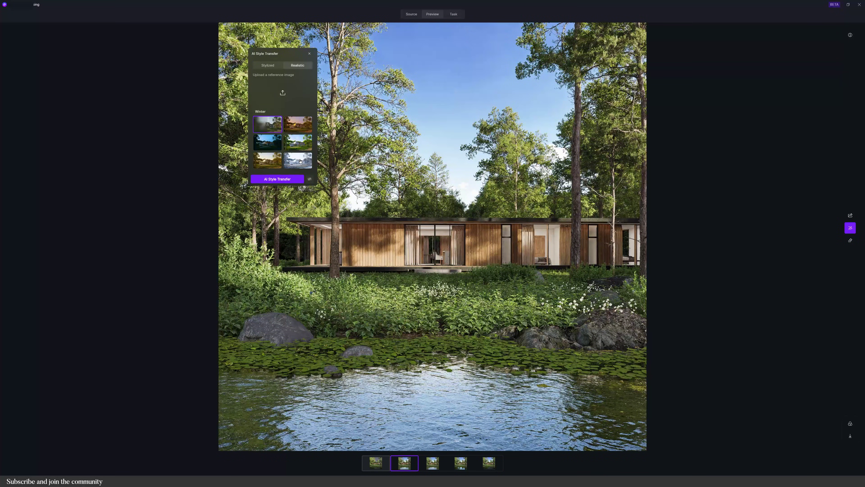
pyautogui.click(290, 145)
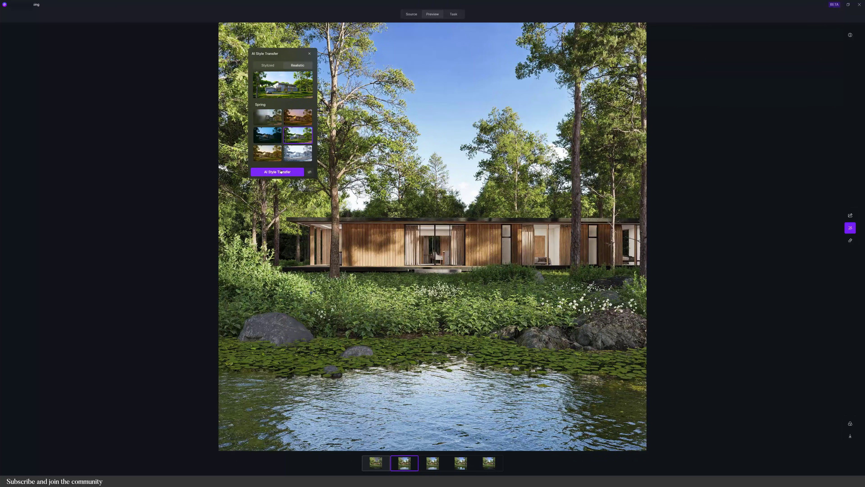
pyautogui.click(278, 171)
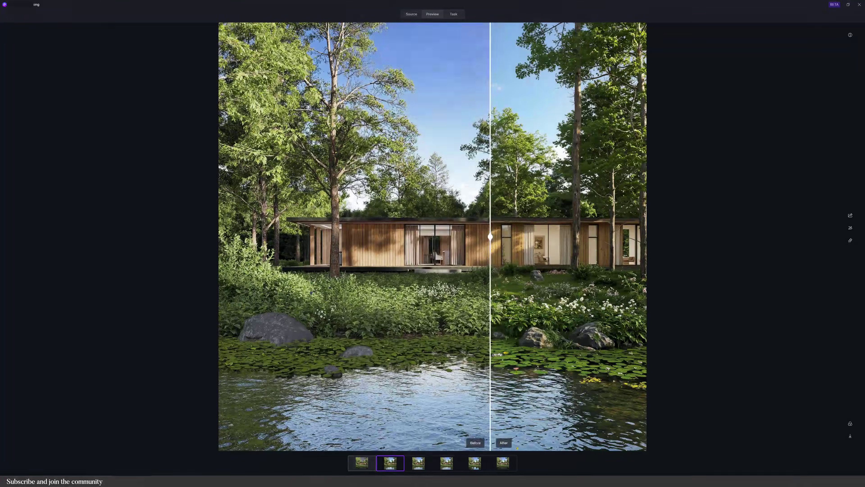
pyautogui.moveTo(490, 237); pyautogui.dragTo(278, 278)
pyautogui.scroll(3, 349, 236)
pyautogui.scroll(-3, 274, 237)
pyautogui.moveTo(278, 237); pyautogui.dragTo(163, 237)
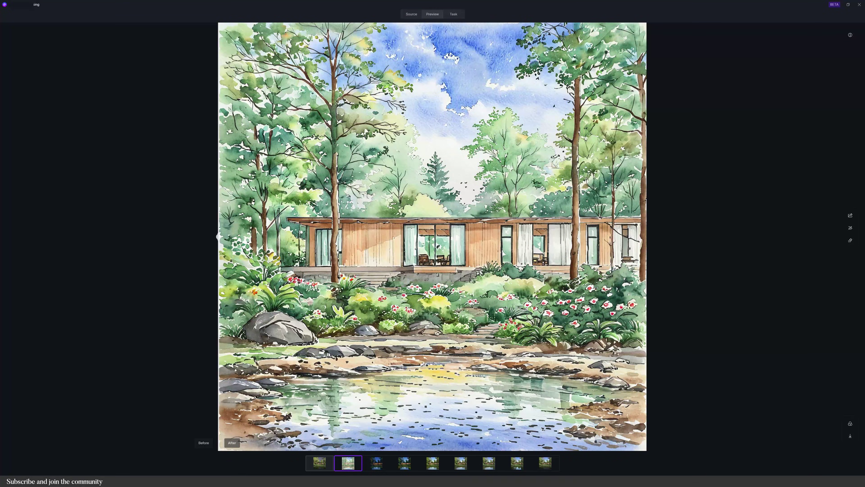
# Run the AI Enhancer on the stone-walled house render with the rabbit and compare its vegetation up close before and after
pyautogui.click(850, 215)
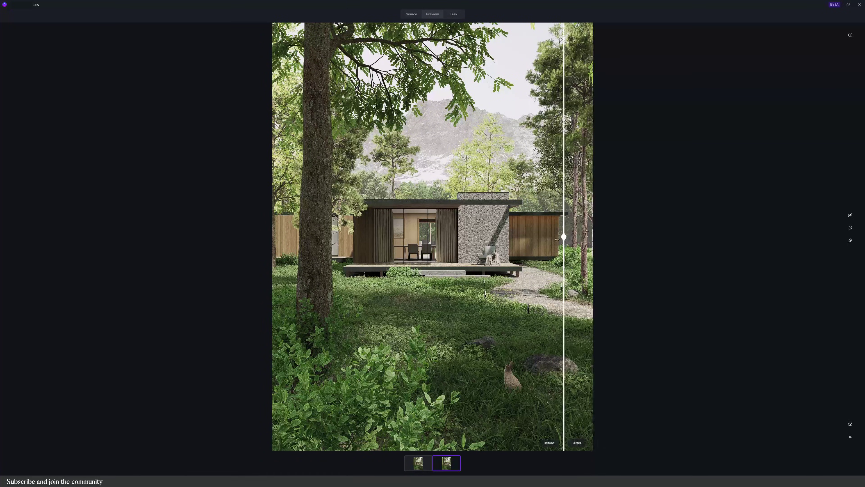
pyautogui.moveTo(440, 258); pyautogui.dragTo(496, 287)
pyautogui.scroll(5, 433, 340)
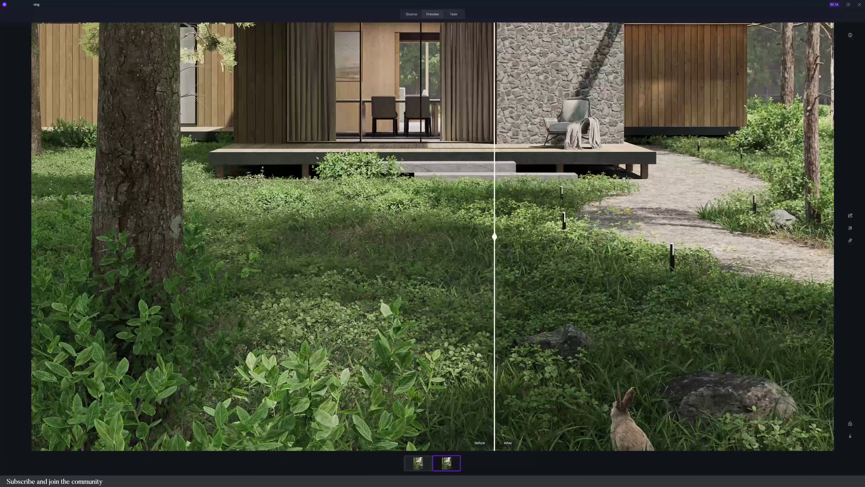
pyautogui.moveTo(514, 250); pyautogui.dragTo(660, 261)
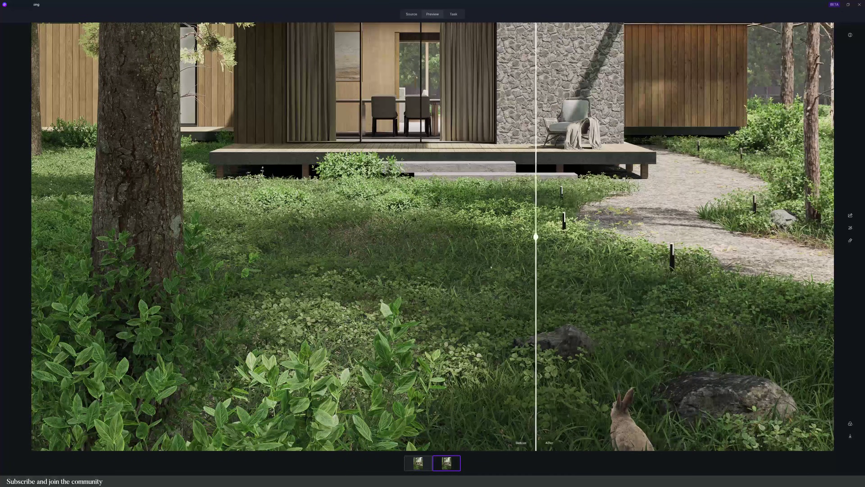